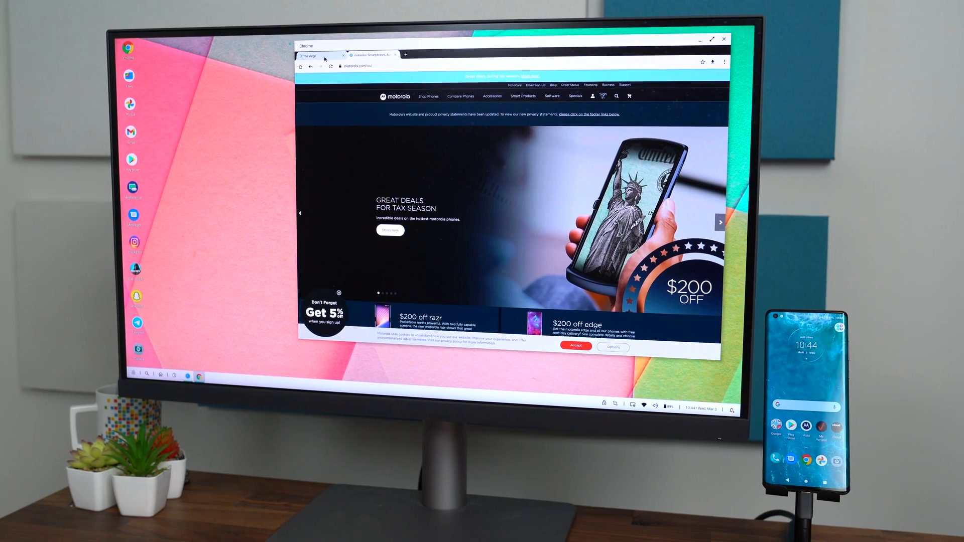
scroll(520, 195, "down", 3)
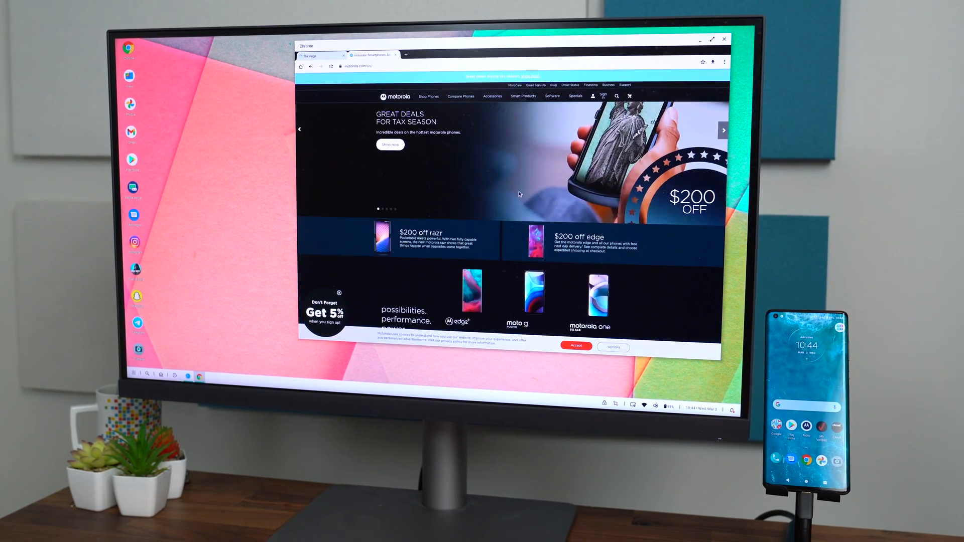
scroll(519, 195, "down", 5)
scroll(520, 195, "down", 5)
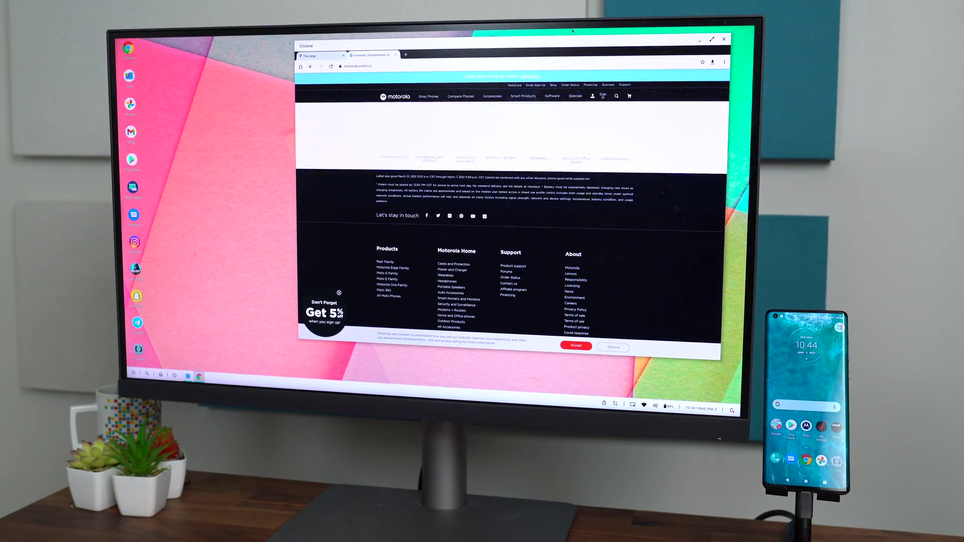
left_click(310, 57)
scroll(498, 211, "down", 5)
scroll(497, 210, "down", 5)
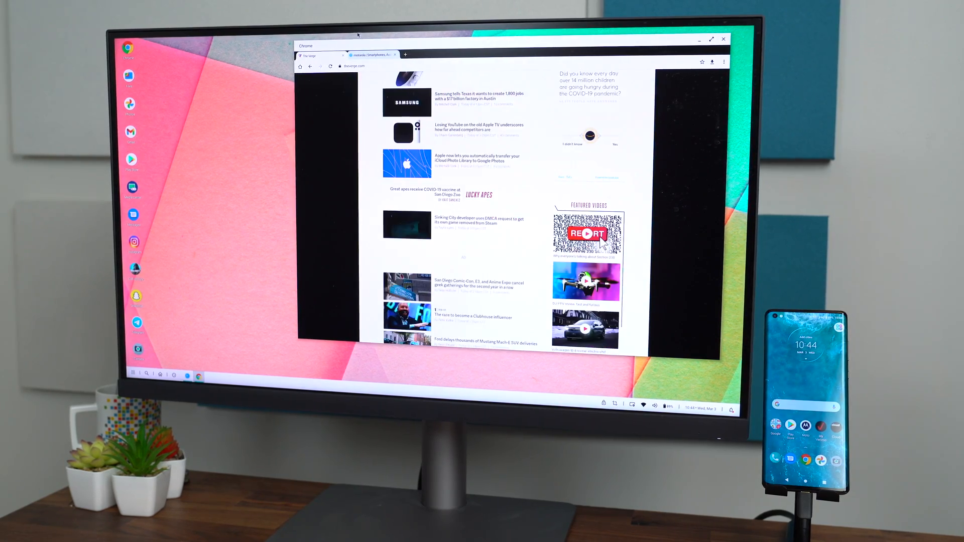
left_click(359, 55)
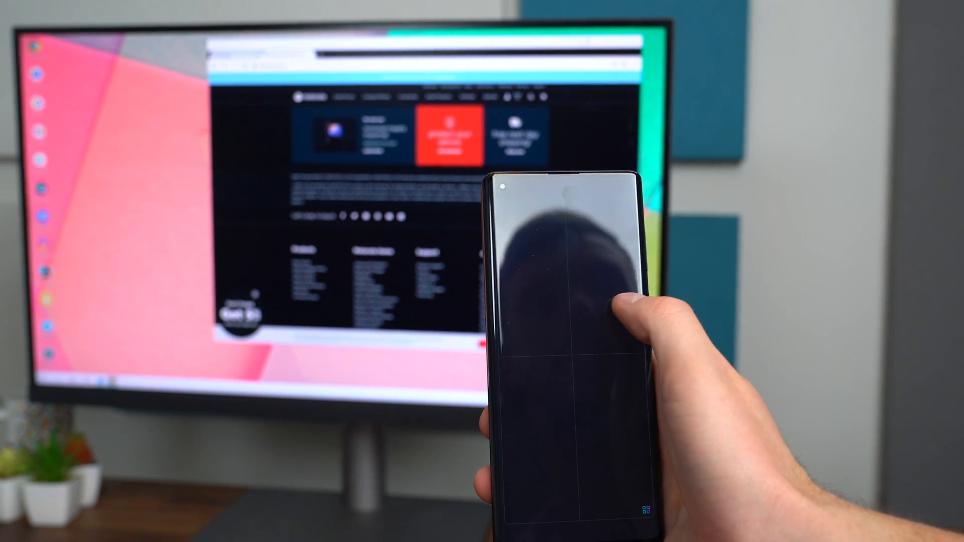
Set the blue triangle image as wallpaper and leave the desktop clear of windows
key("super+d")
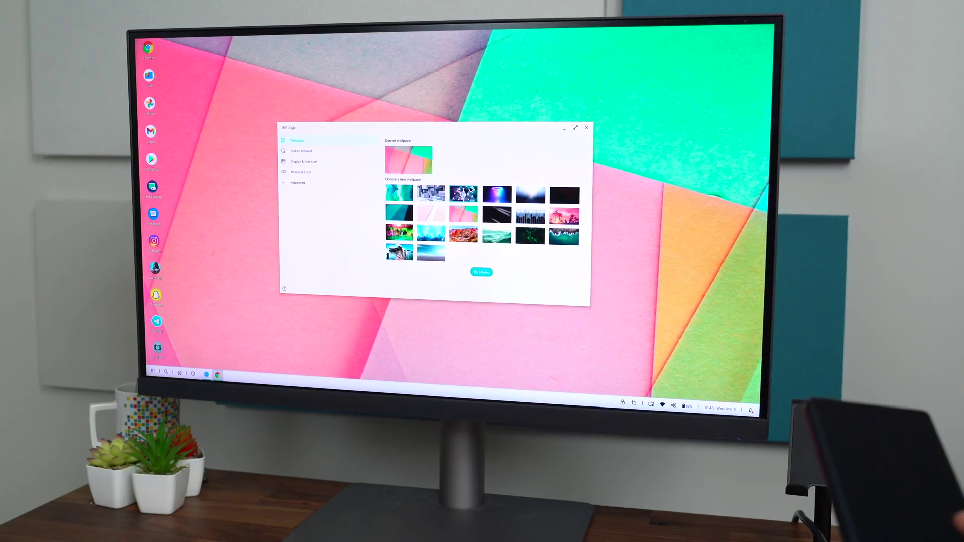
left_click(358, 193)
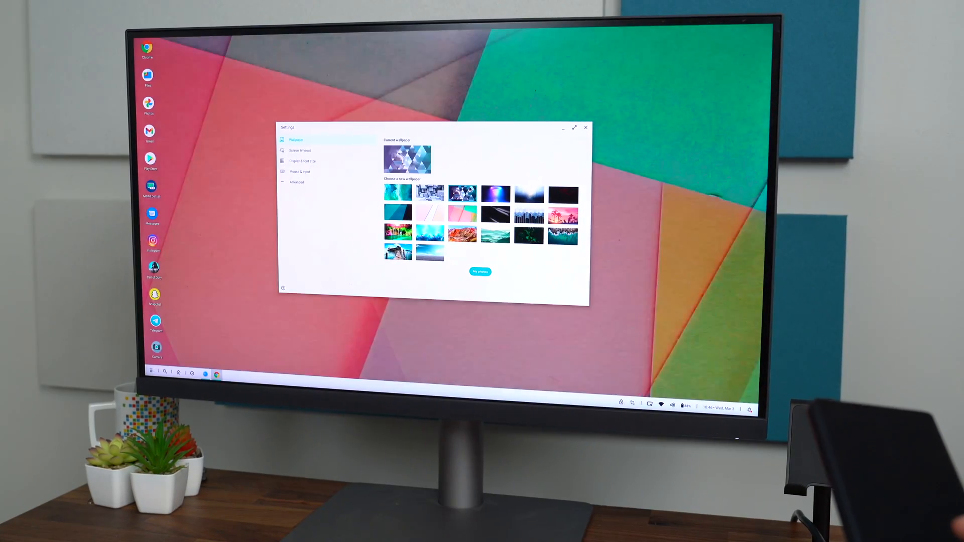
left_click(566, 130)
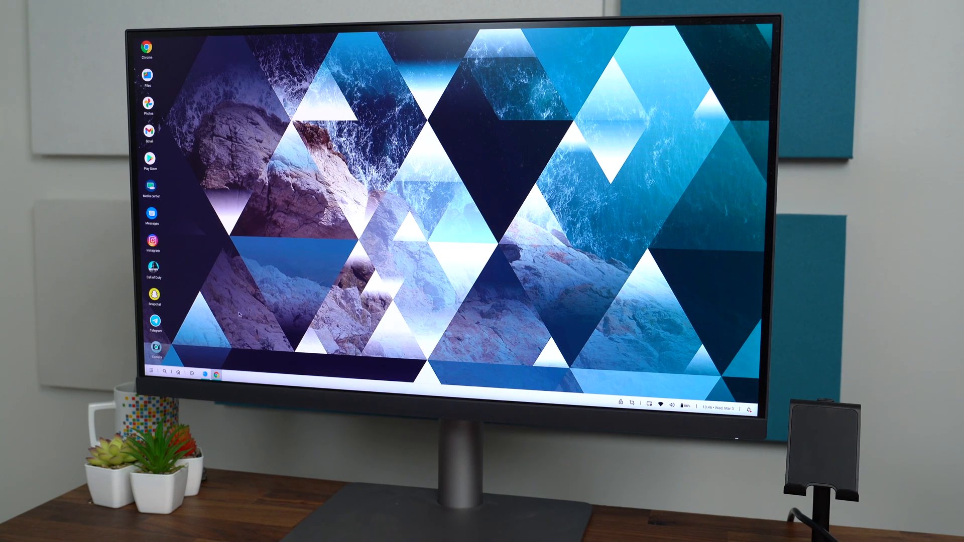
key("super")
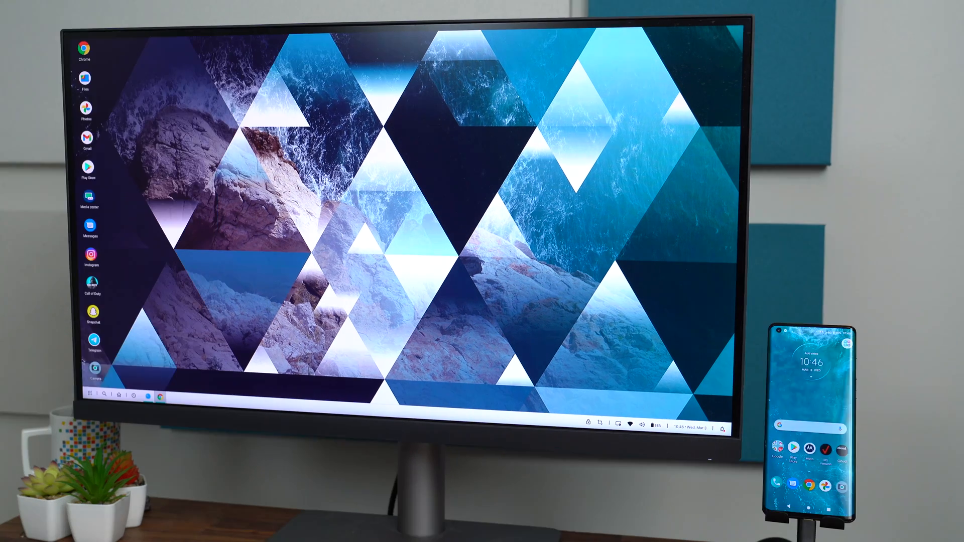
Launch Calculator from the app list and maximize its window
left_click(89, 394)
scroll(137, 228, "down", 5)
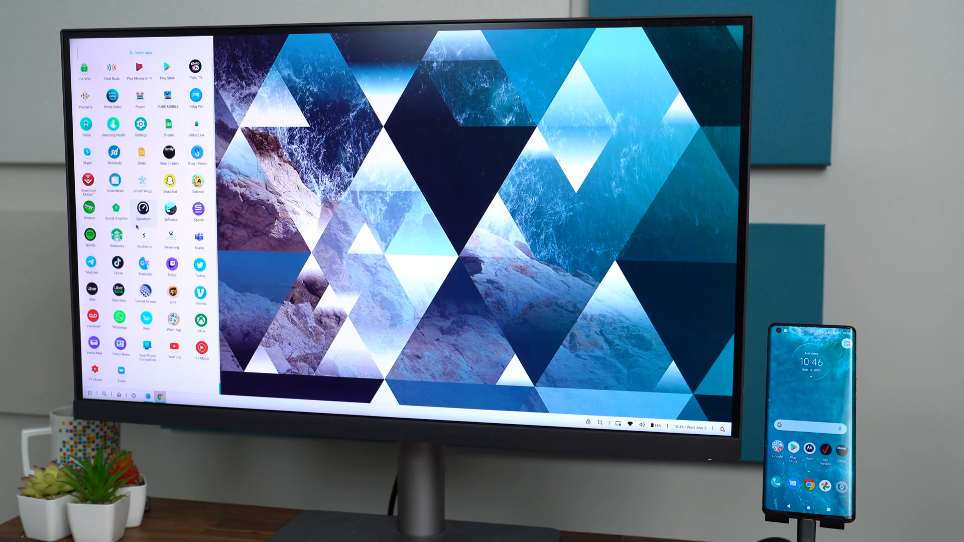
scroll(137, 229, "up", 3)
scroll(132, 226, "up", 3)
scroll(128, 223, "up", 3)
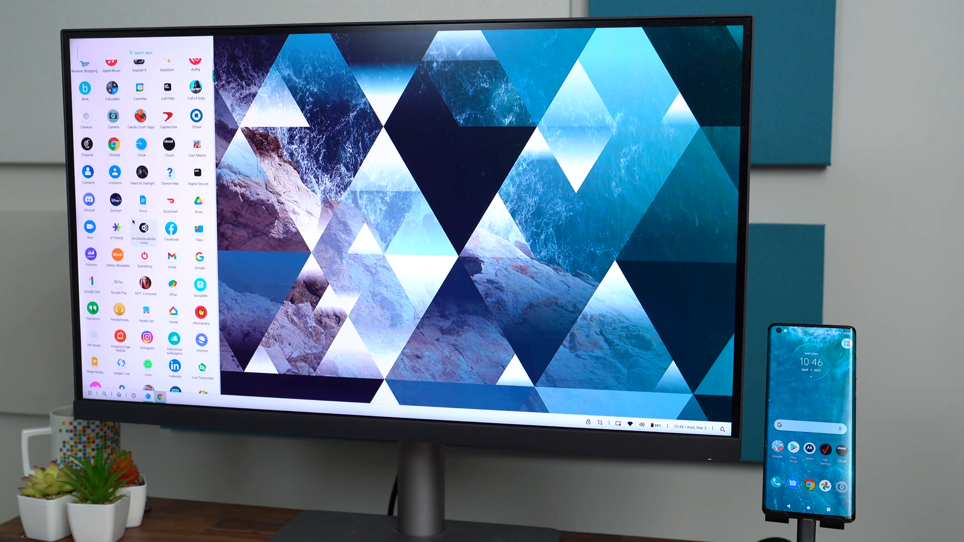
scroll(121, 214, "up", 2)
left_click(113, 106)
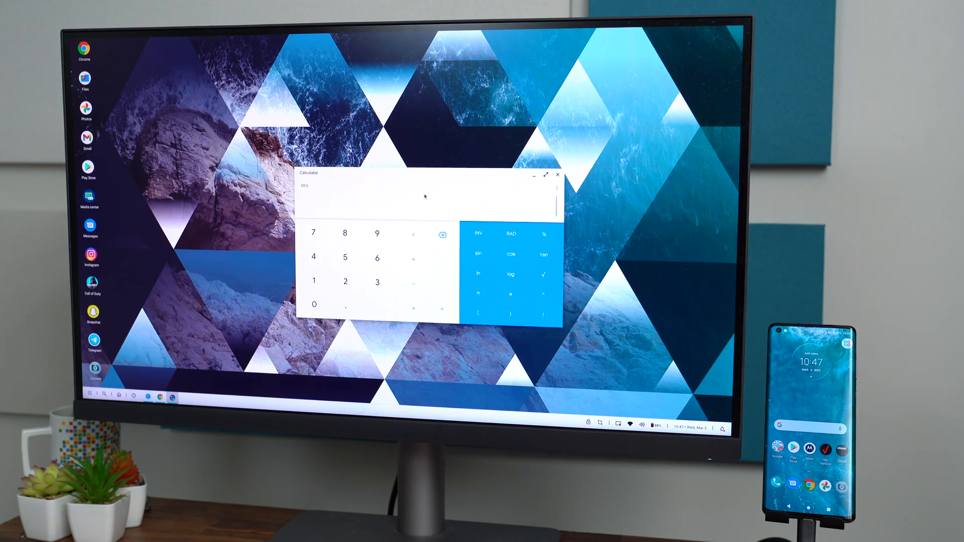
left_click_drag(387, 176, 273, 146)
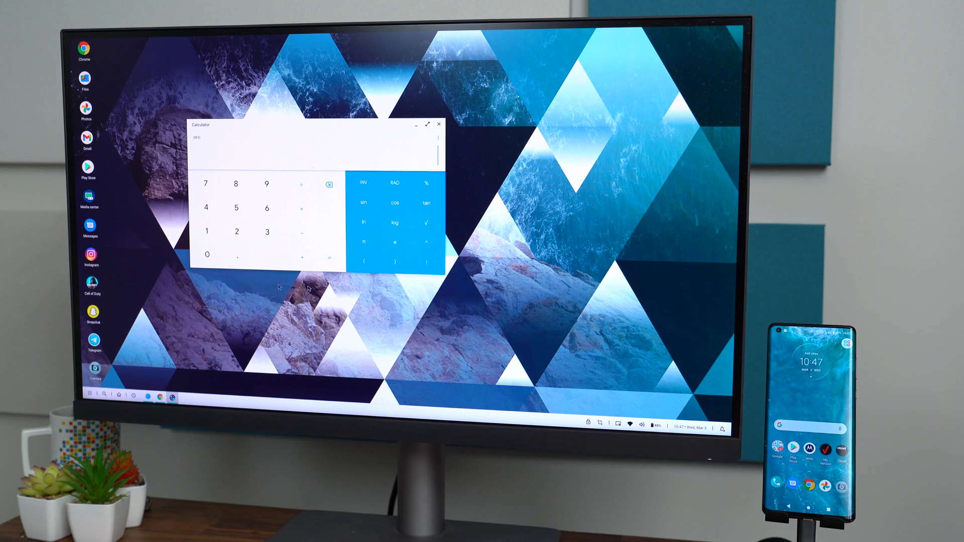
left_click(428, 126)
type("56×9")
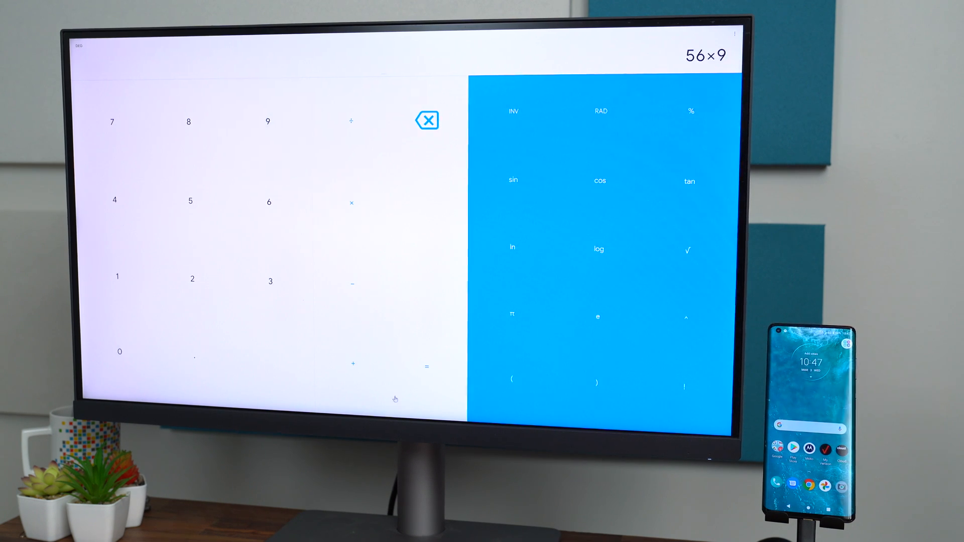
Work out 56 × 9 = 504, then restore Calculator to a smaller resizable window
left_click(427, 368)
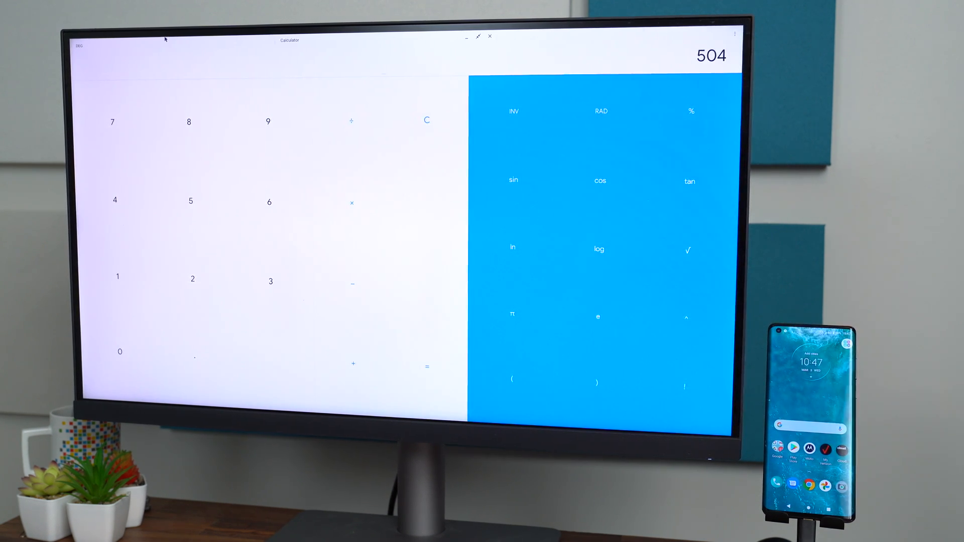
left_click(477, 37)
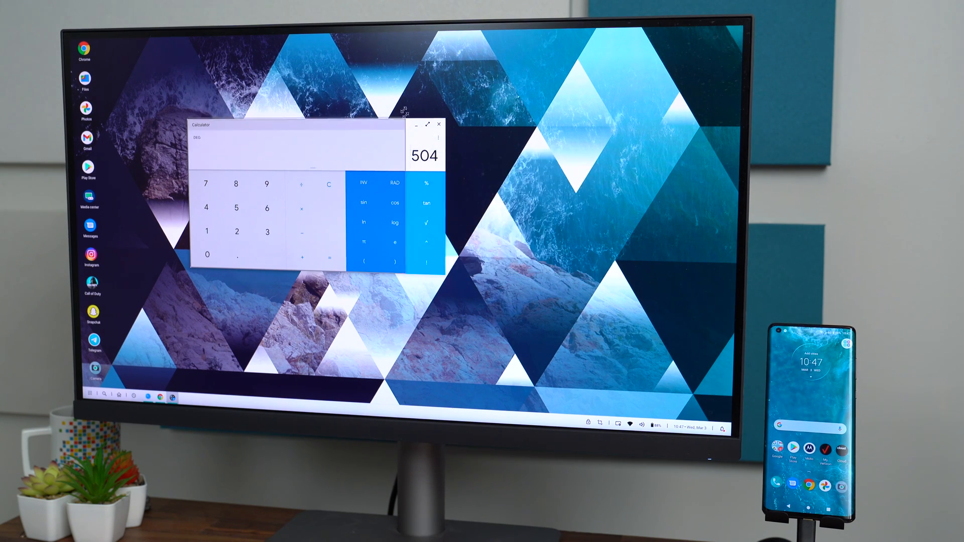
left_click_drag(446, 118, 509, 90)
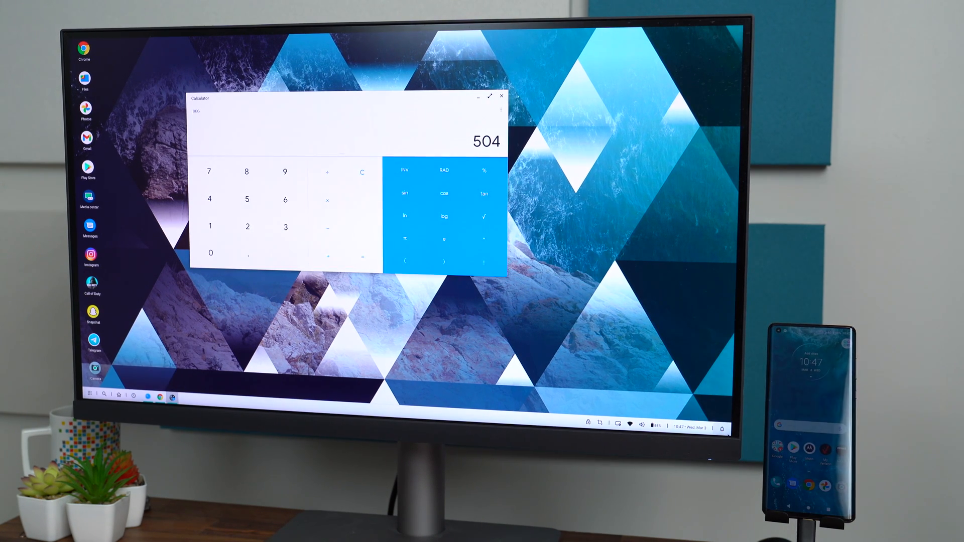
Peek at quick settings, then dismiss the 'Enjoying Messages?' rating prompt
left_click(722, 428)
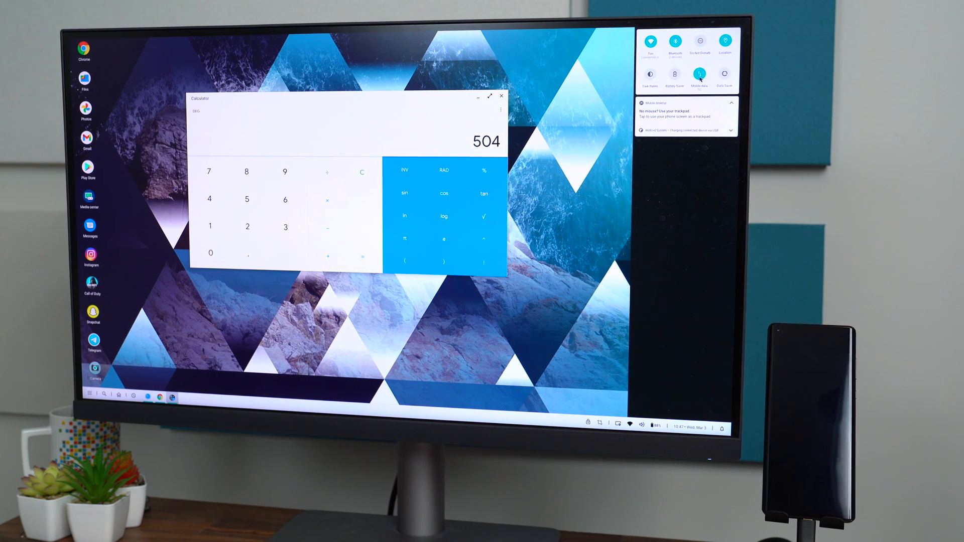
left_click(581, 181)
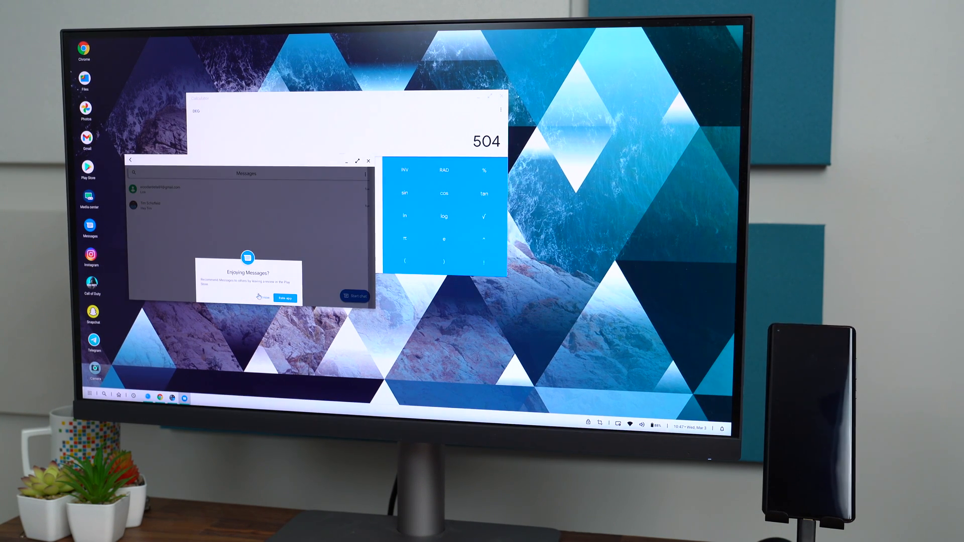
left_click(270, 301)
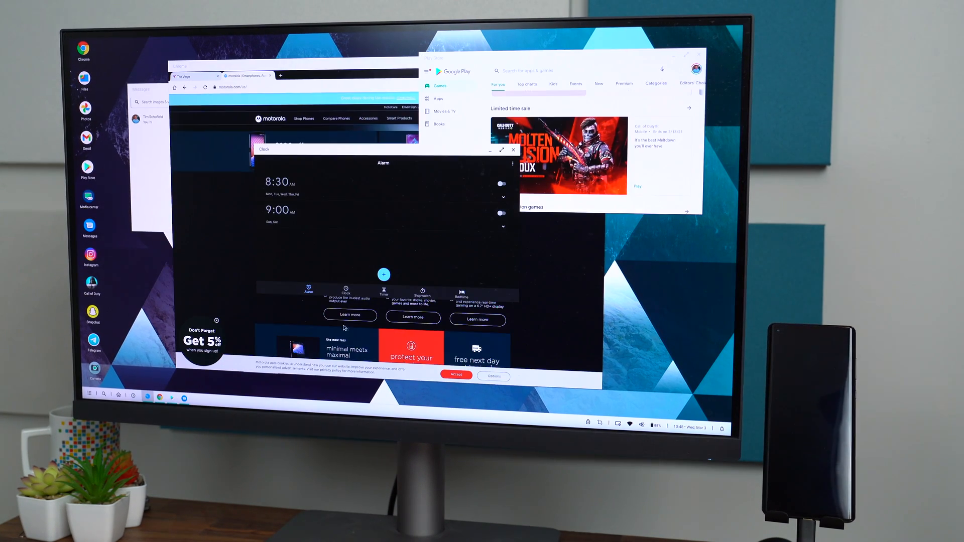
Cycle Chrome, Messages and Play Store to the front, then launch Camera in its own window
left_click(345, 291)
left_click(185, 262)
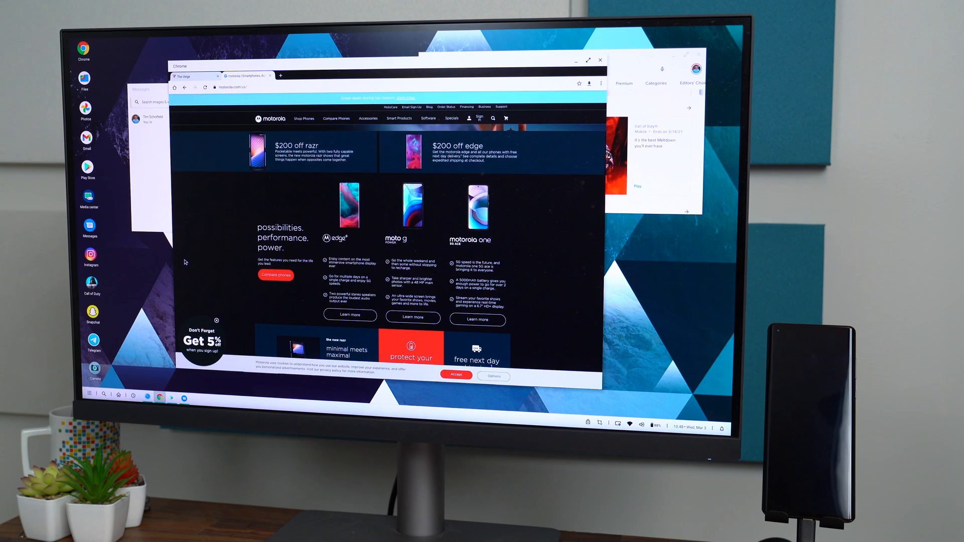
scroll(261, 263, "up", 5)
scroll(262, 265, "down", 5)
scroll(226, 233, "up", 5)
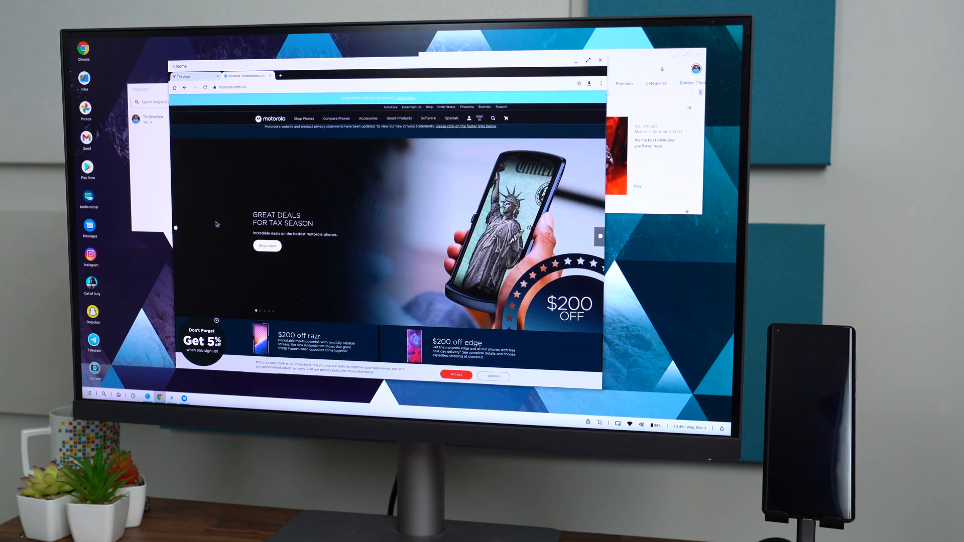
left_click(159, 204)
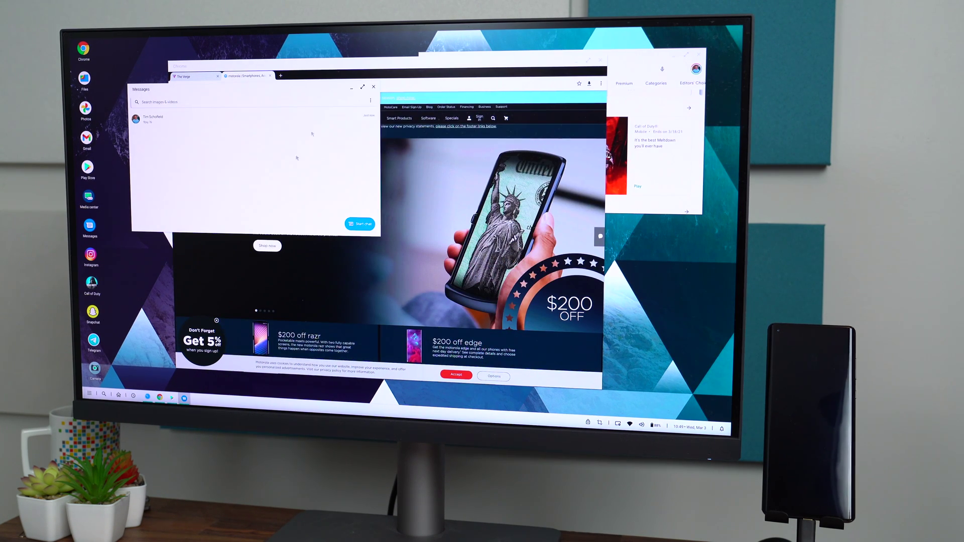
left_click(637, 63)
scroll(582, 147, "down", 3)
scroll(582, 147, "down", 3)
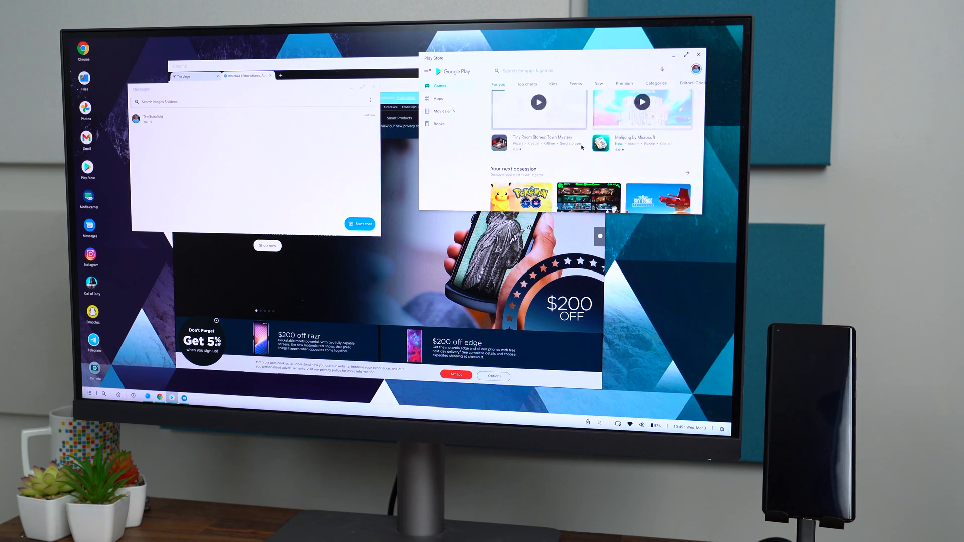
scroll(582, 147, "down", 3)
scroll(582, 147, "down", 3)
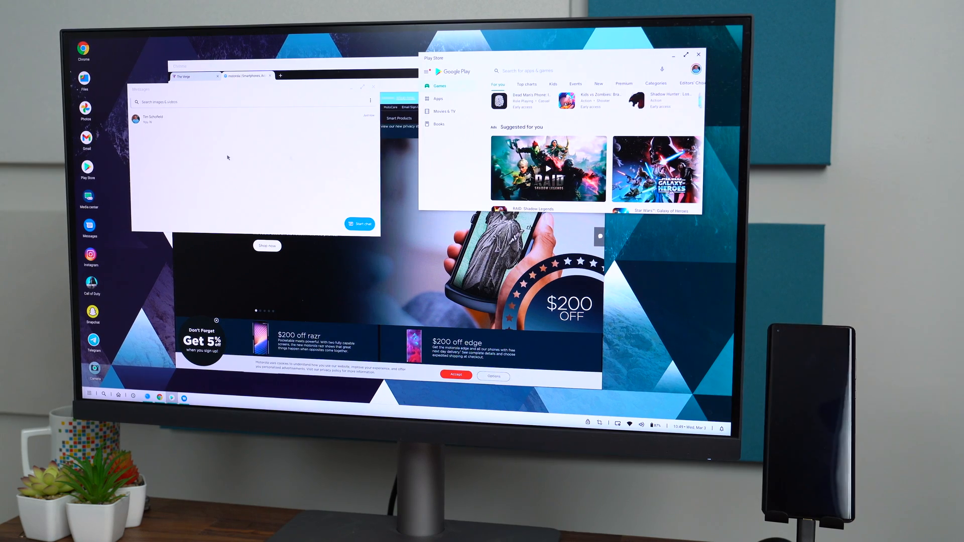
left_click(567, 300)
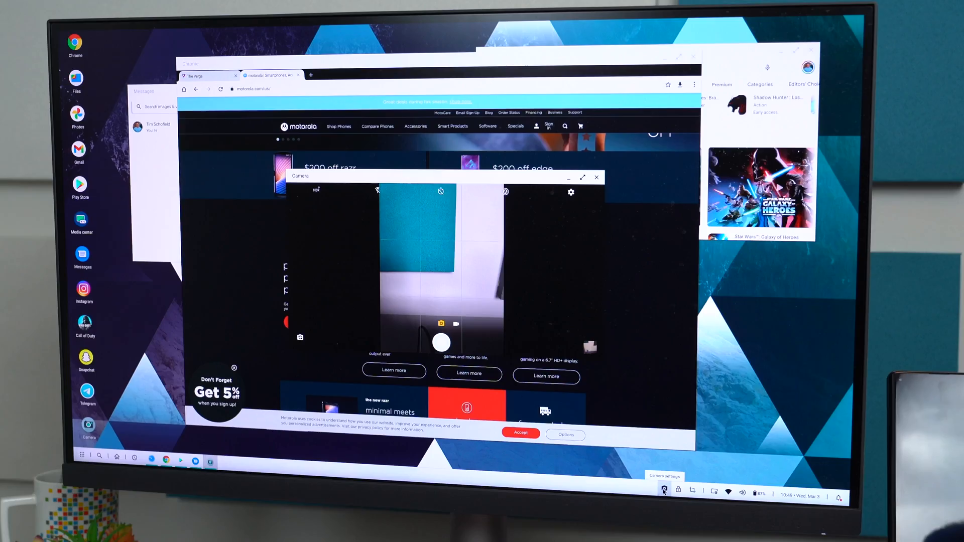
Try the wide, 3x and main camera lenses, then turn on subject tracking
left_click(588, 420)
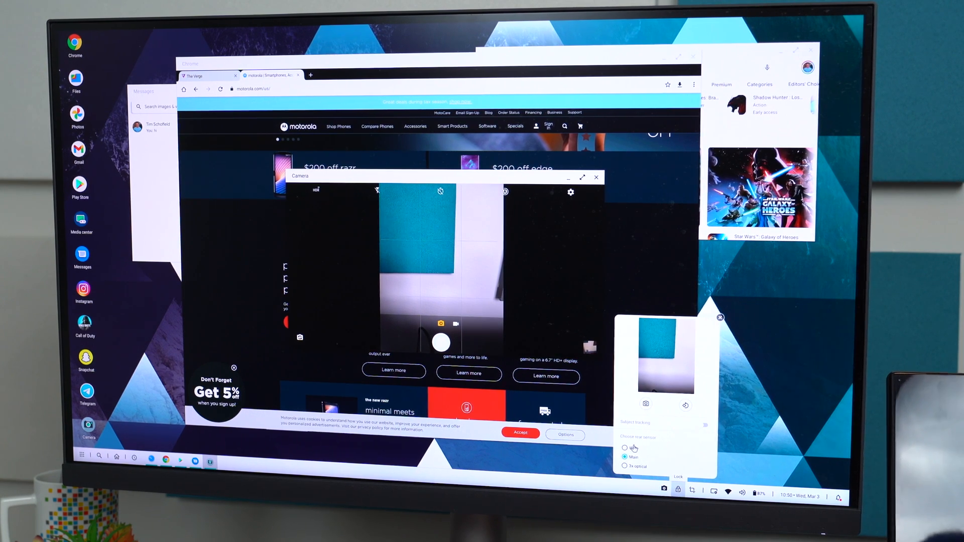
left_click(633, 449)
left_click(637, 467)
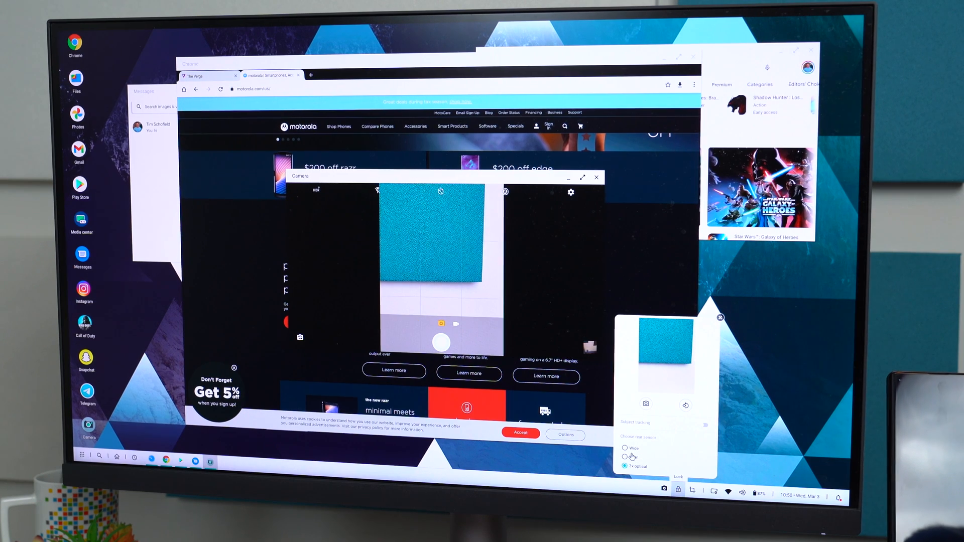
left_click(636, 458)
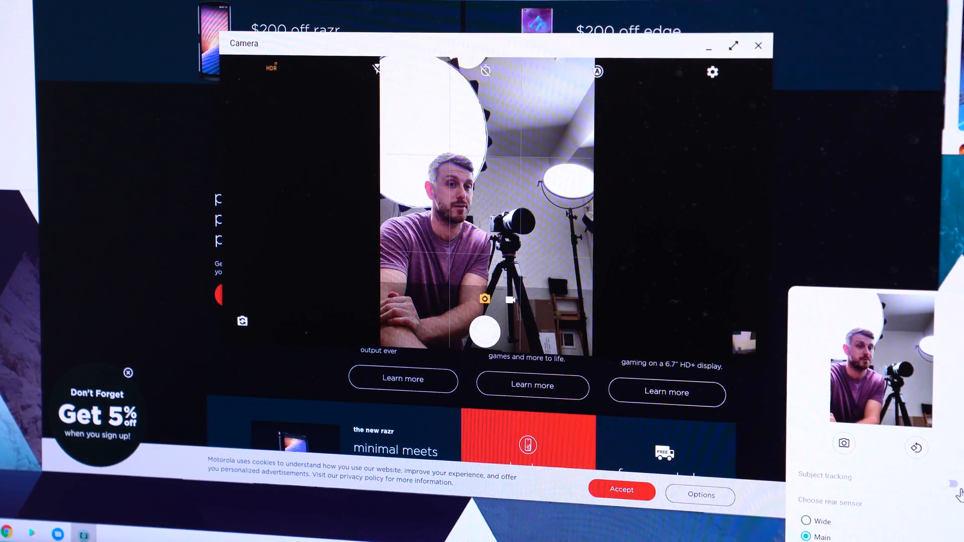
left_click(953, 484)
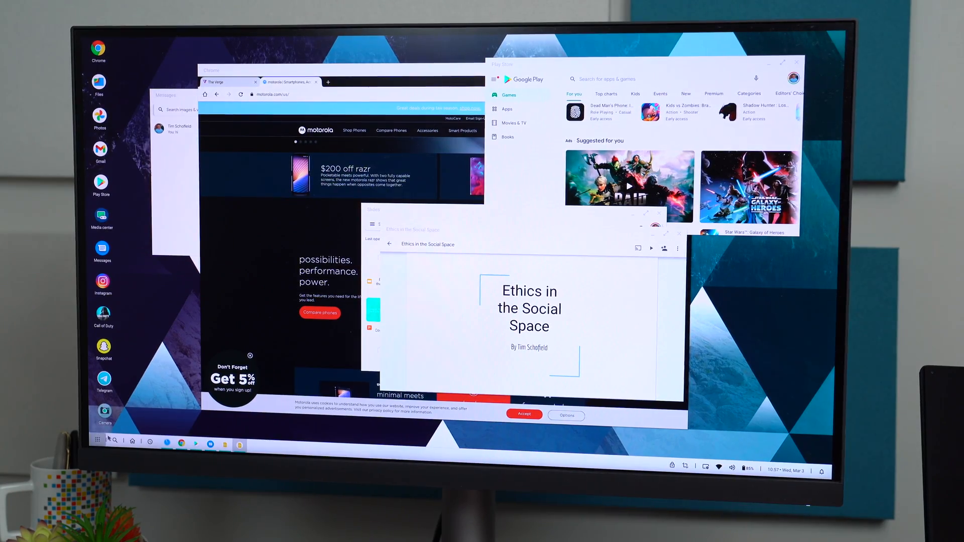
Glance at the app list, then switch Chrome to The Verge
left_click(106, 439)
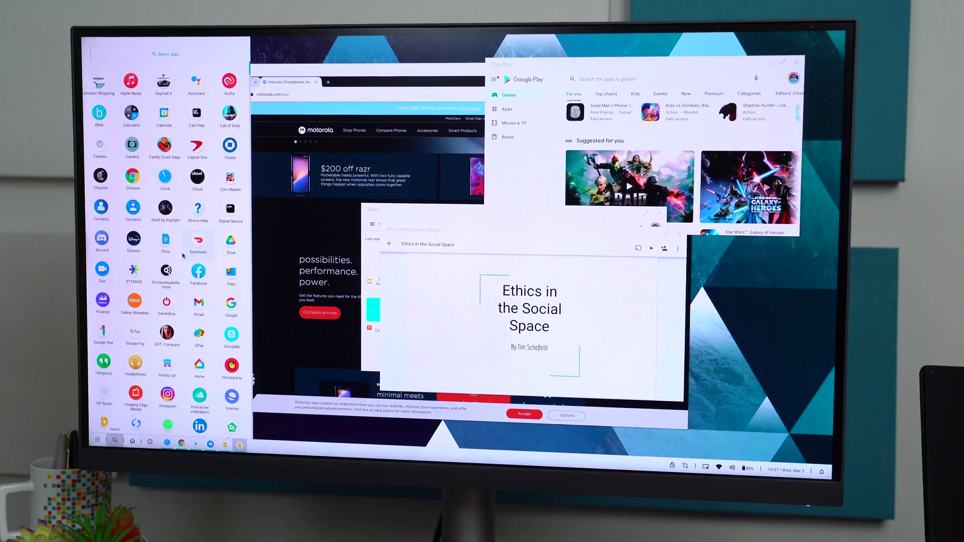
left_click(346, 43)
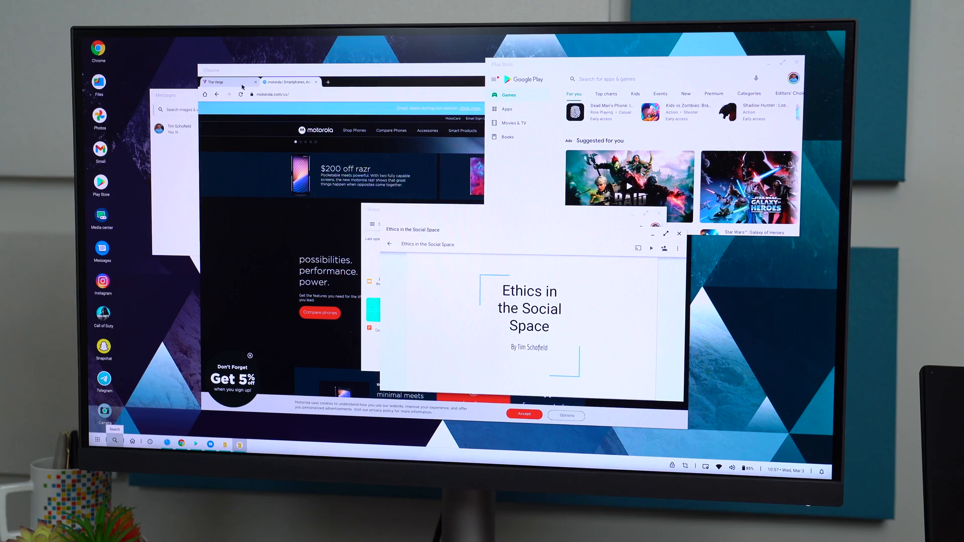
left_click(315, 74)
scroll(255, 132, "down", 10)
scroll(256, 133, "up", 5)
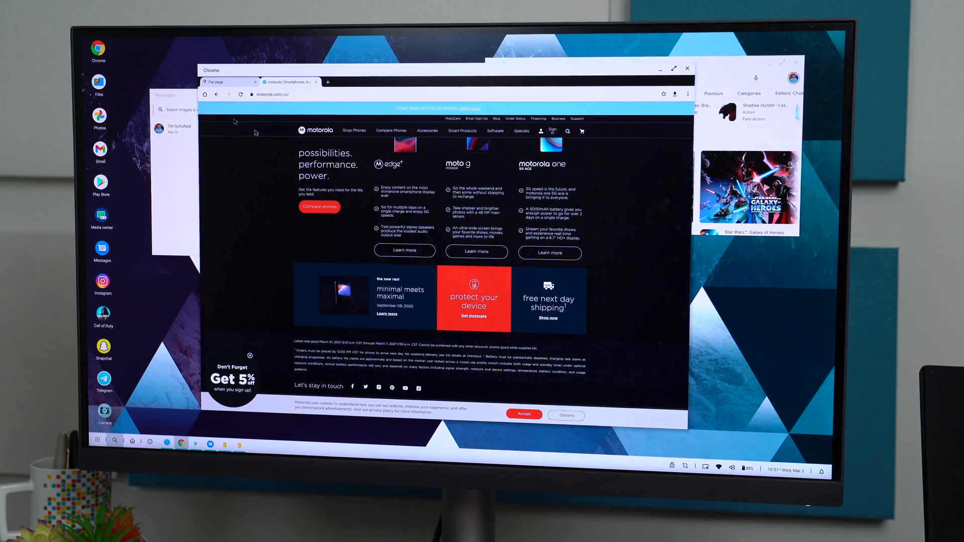
left_click(215, 81)
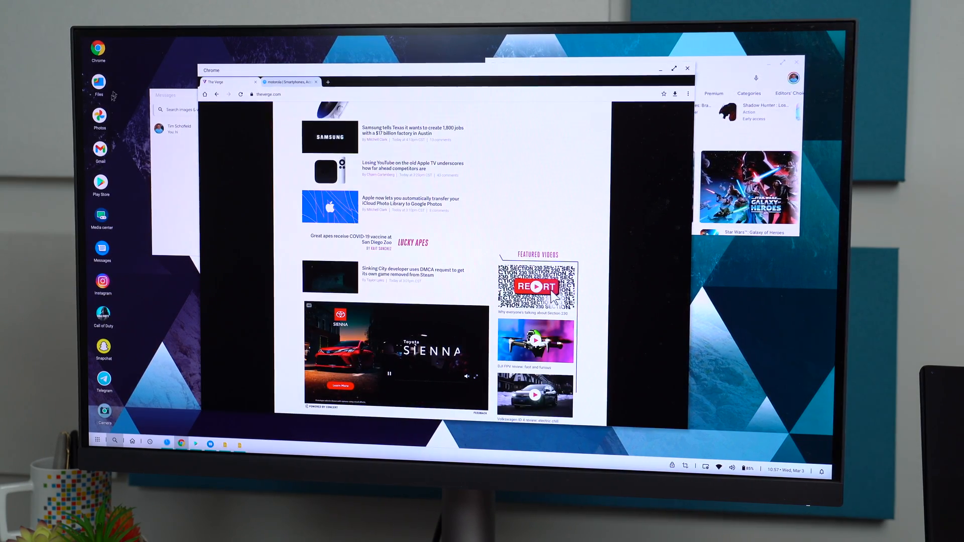
Bring up the Ethics in the Social Space slides and maximize them
left_click(196, 444)
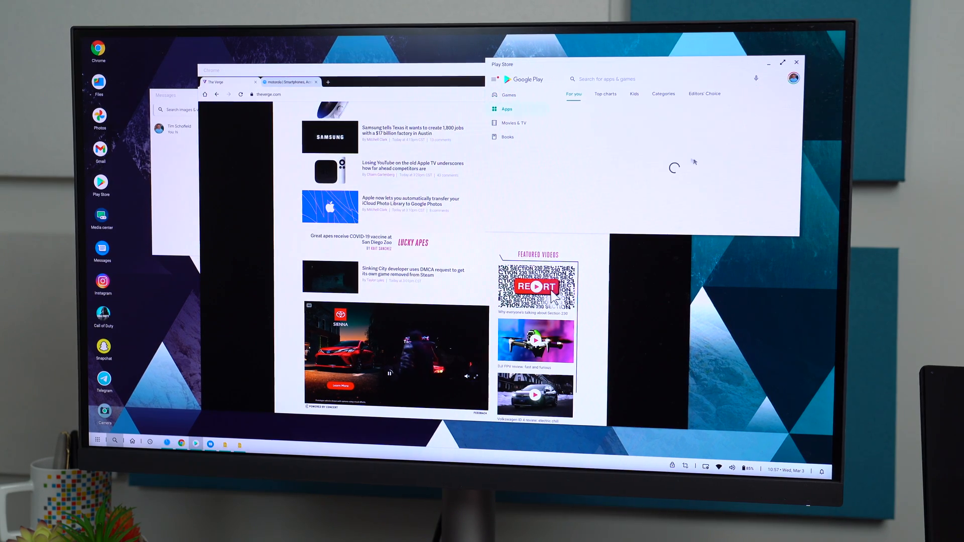
left_click(239, 445)
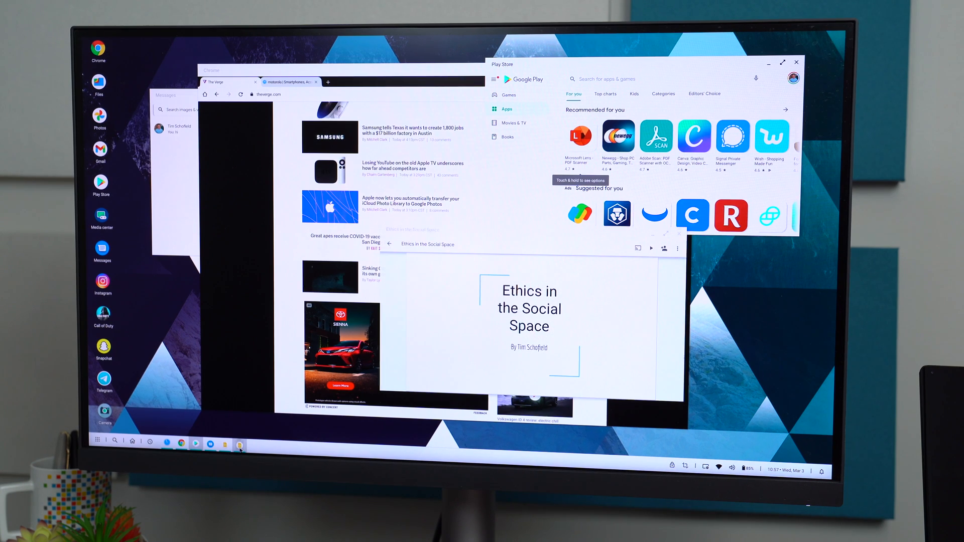
left_click(665, 234)
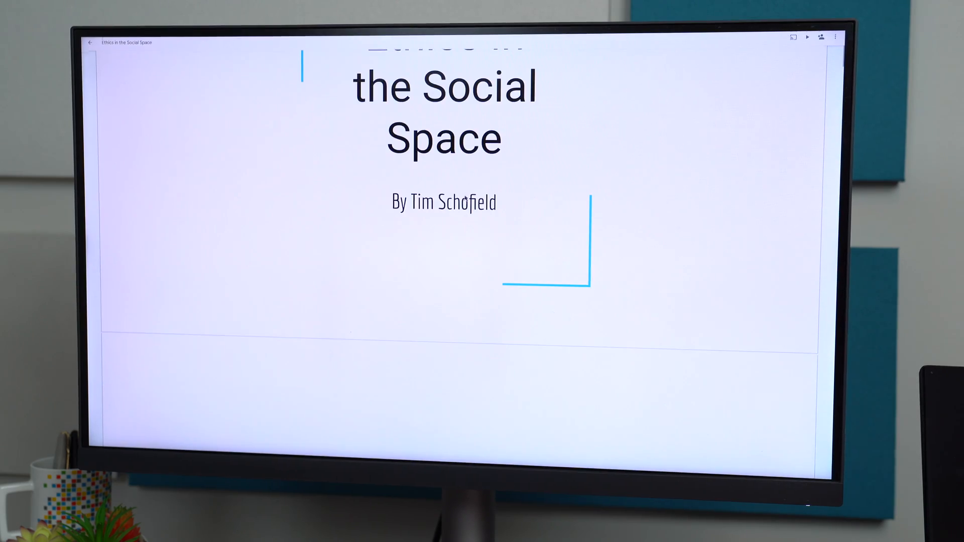
scroll(467, 197, "down", 3)
scroll(465, 196, "down", 3)
scroll(466, 196, "down", 3)
scroll(442, 188, "down", 2)
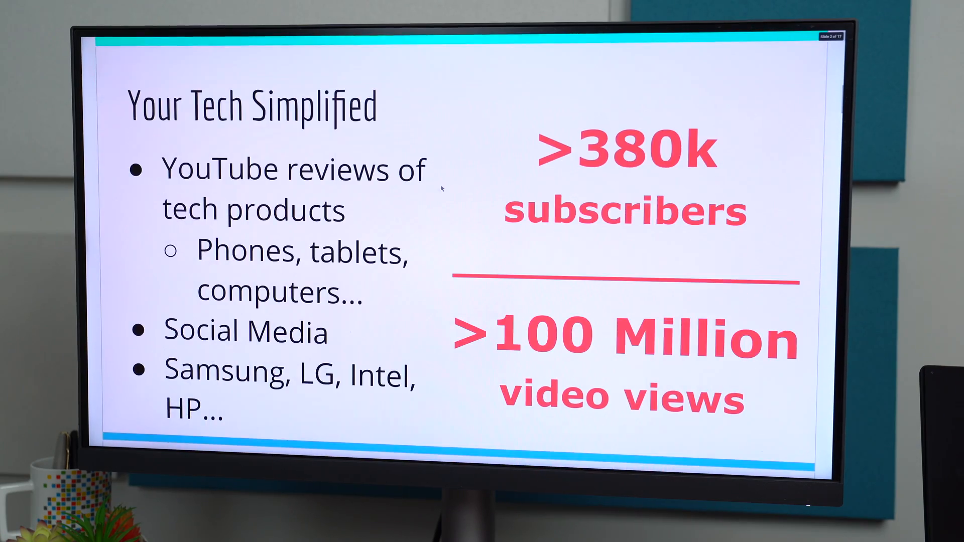
scroll(442, 188, "down", 3)
scroll(442, 189, "down", 3)
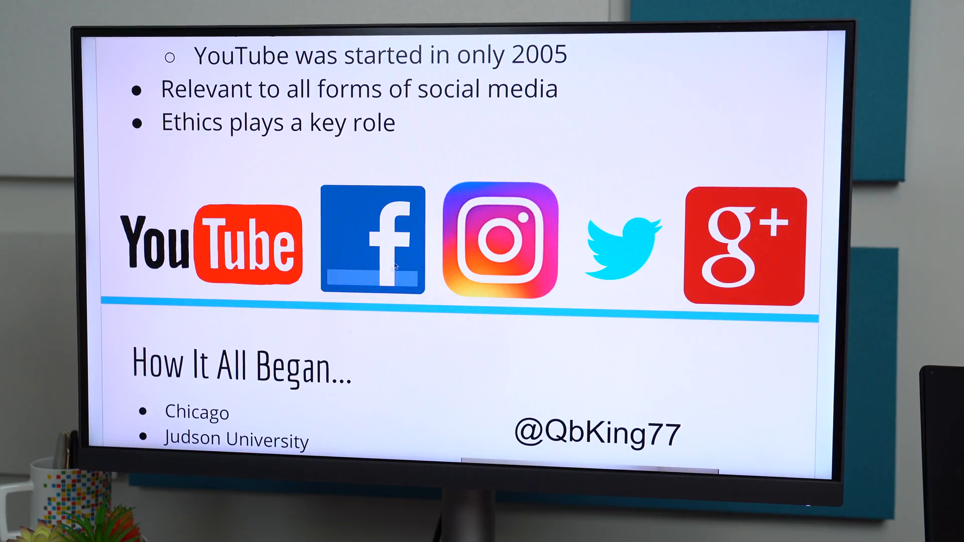
scroll(395, 266, "up", 1)
scroll(466, 309, "up", 3)
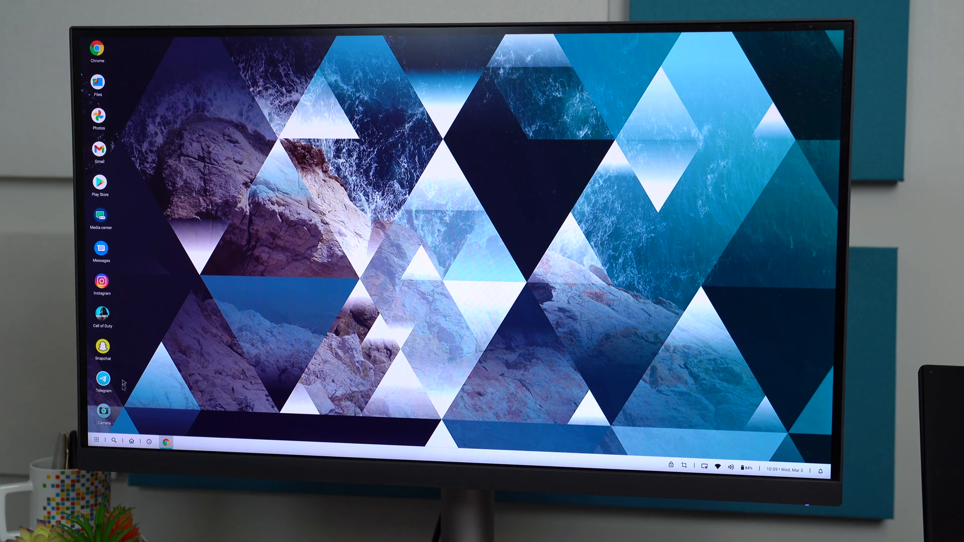
Show the Google search panel, then return to the bare desktop
left_click(114, 443)
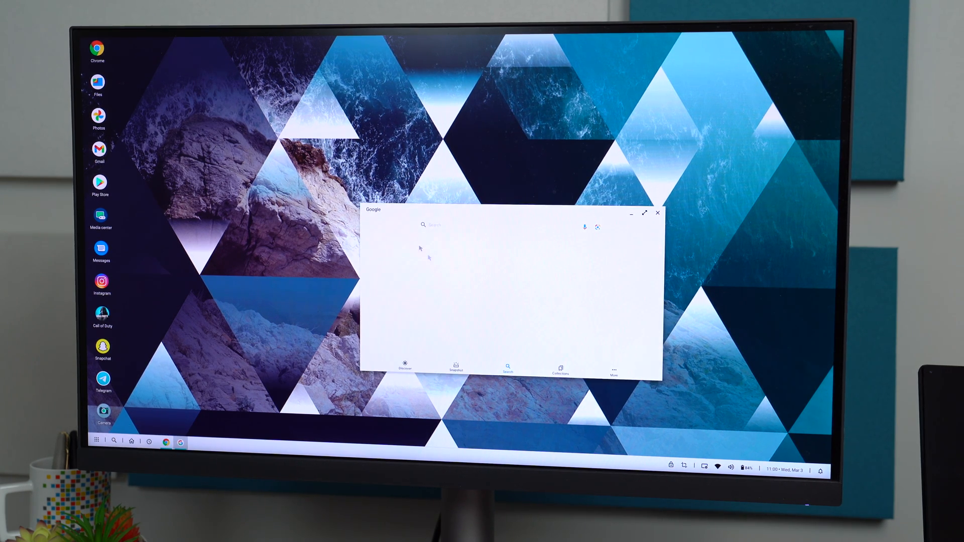
left_click(133, 442)
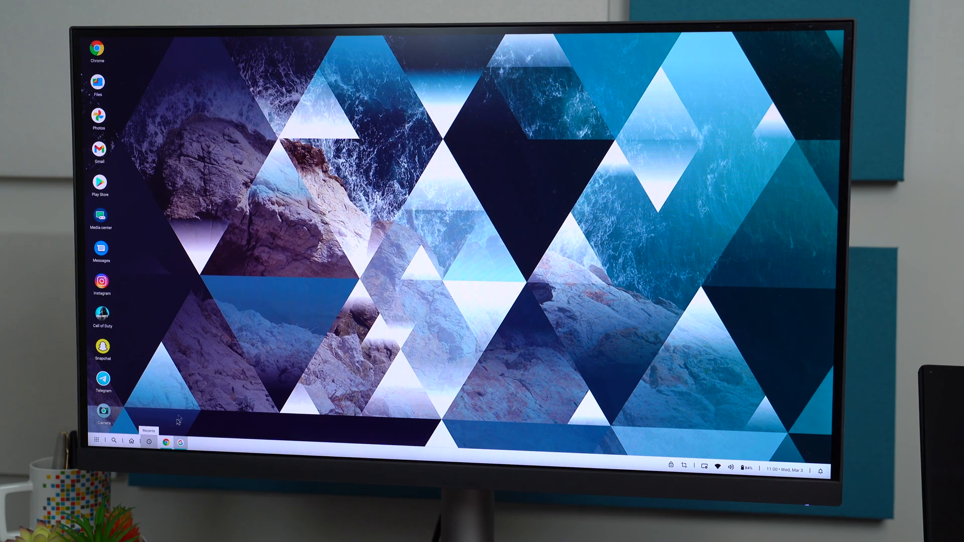
left_click(149, 442)
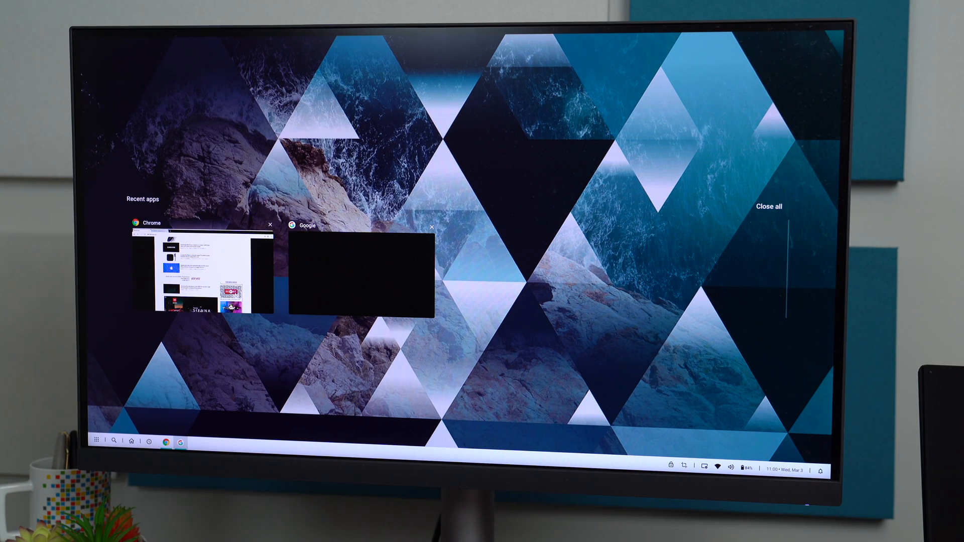
left_click(676, 449)
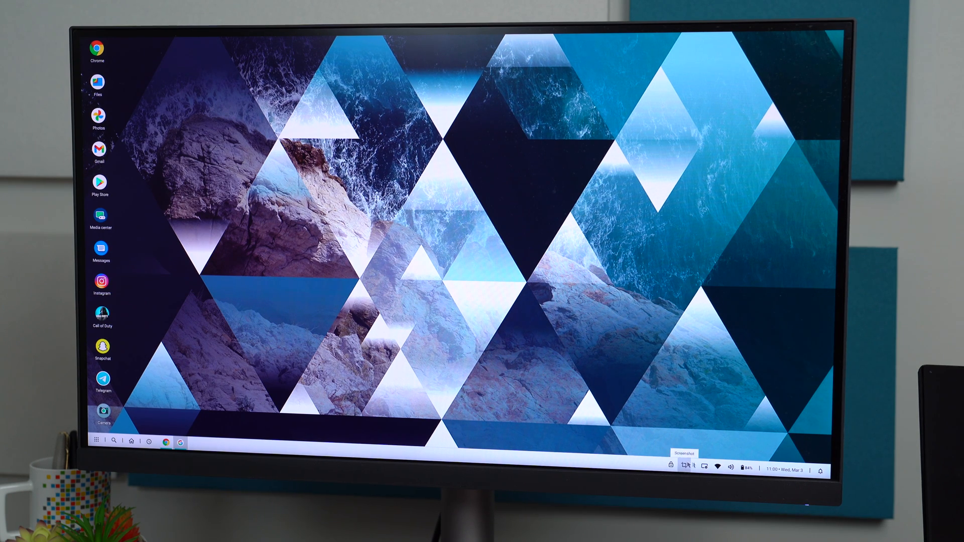
Capture a rectangular screenshot across the desktop centre and save it to the gallery
left_click(691, 466)
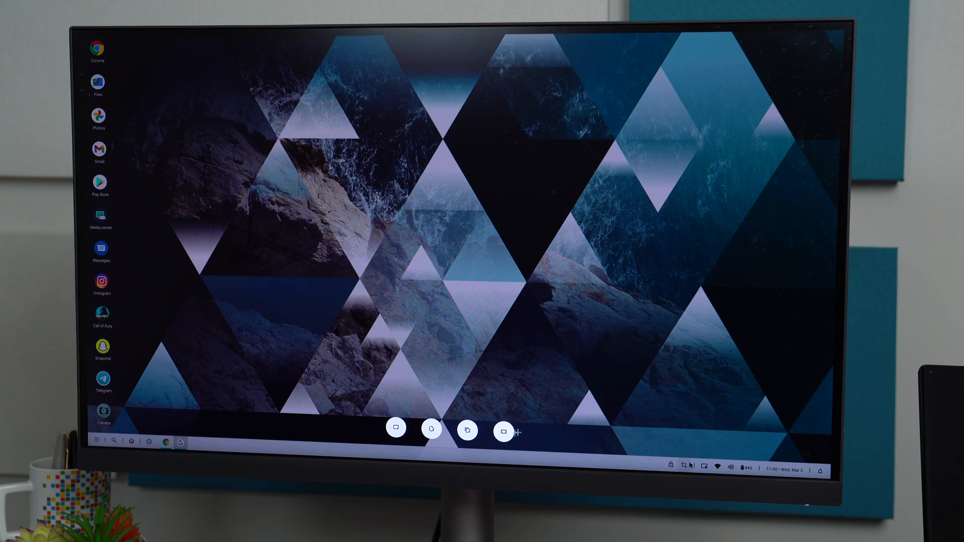
left_click(393, 430)
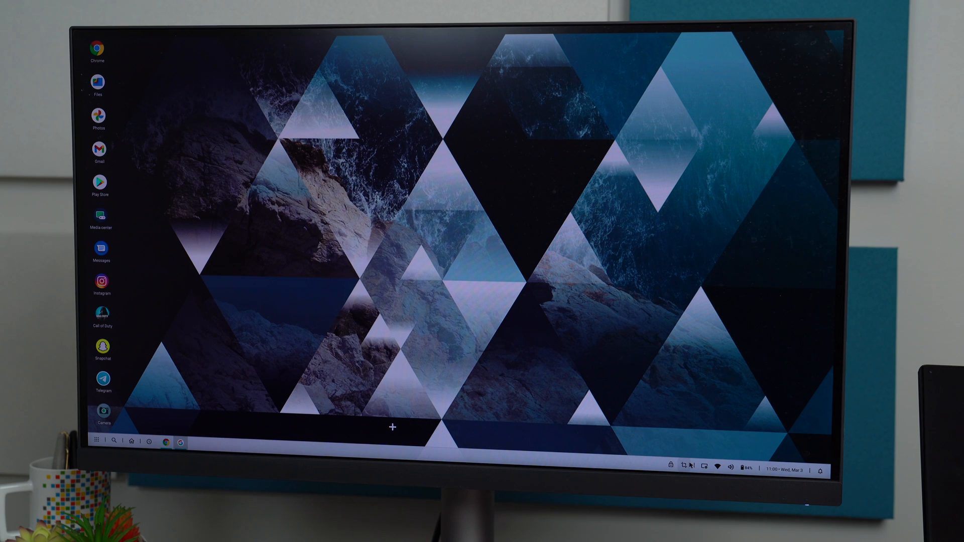
left_click_drag(240, 203, 759, 360)
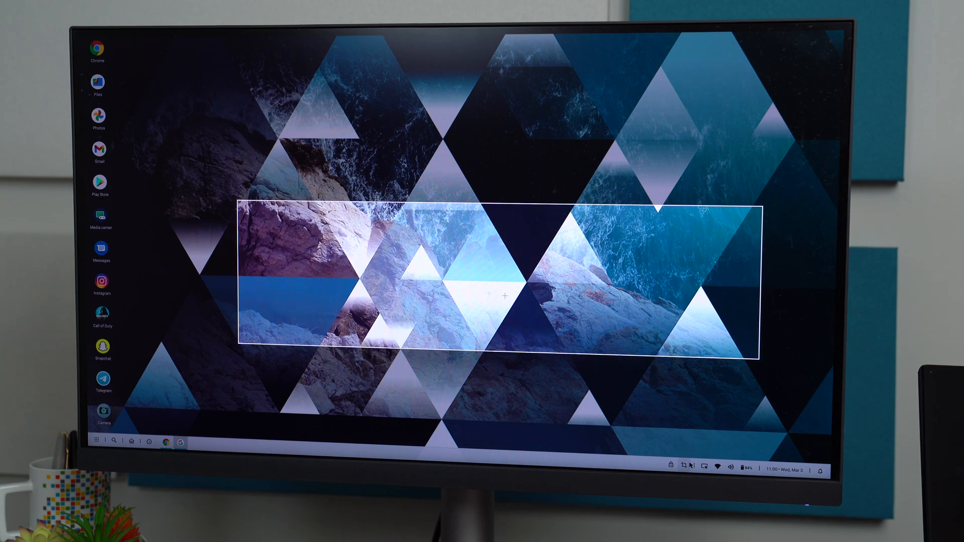
key("Return")
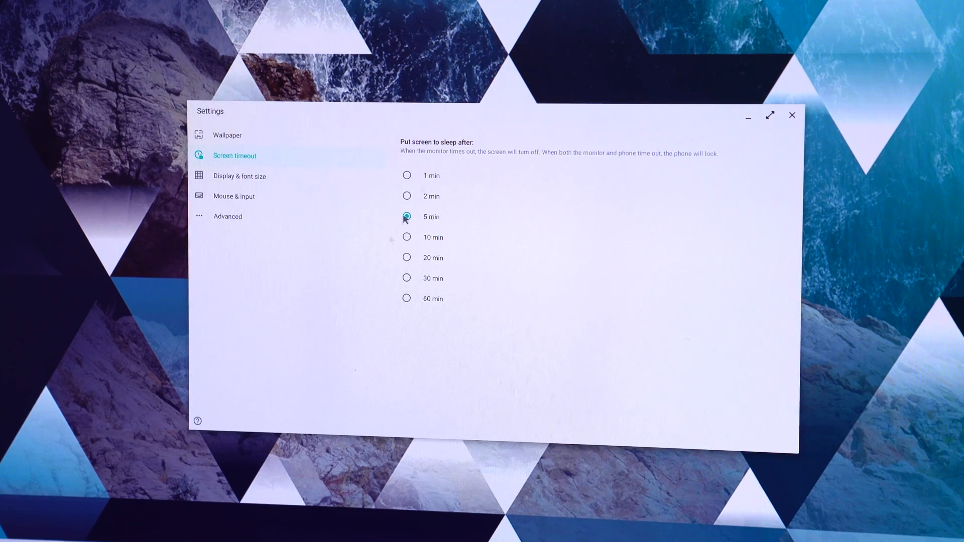
Review Wallpaper, Display & font size, Mouse & input and Advanced settings pages
left_click(275, 139)
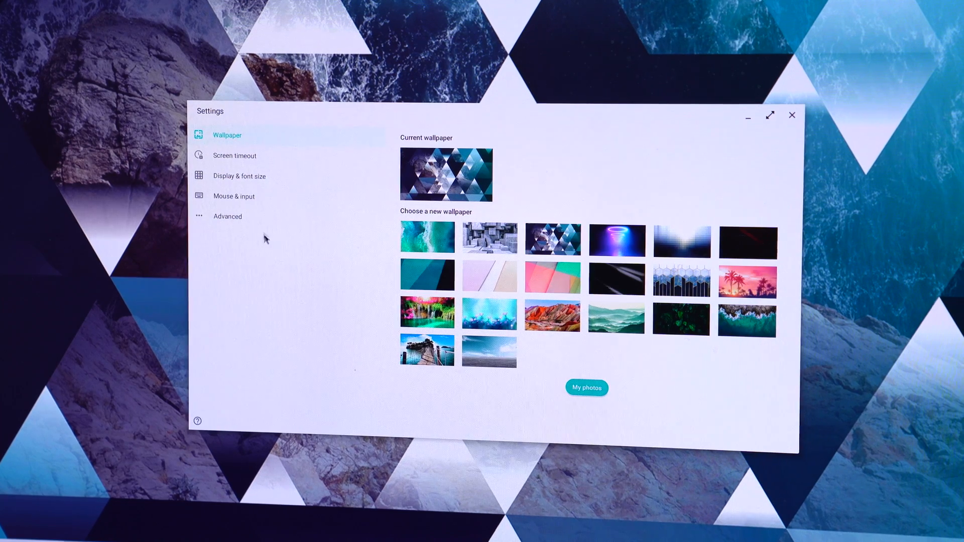
left_click(260, 181)
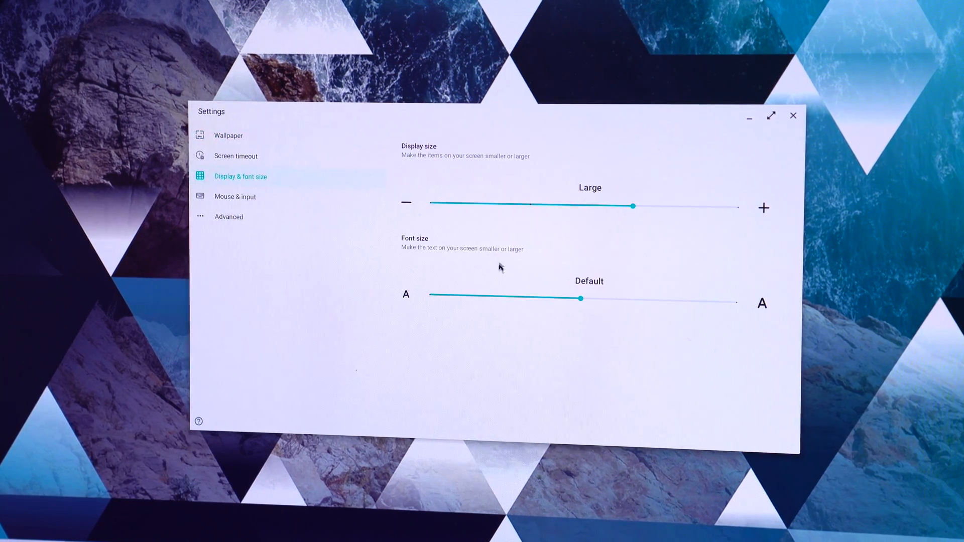
left_click(260, 199)
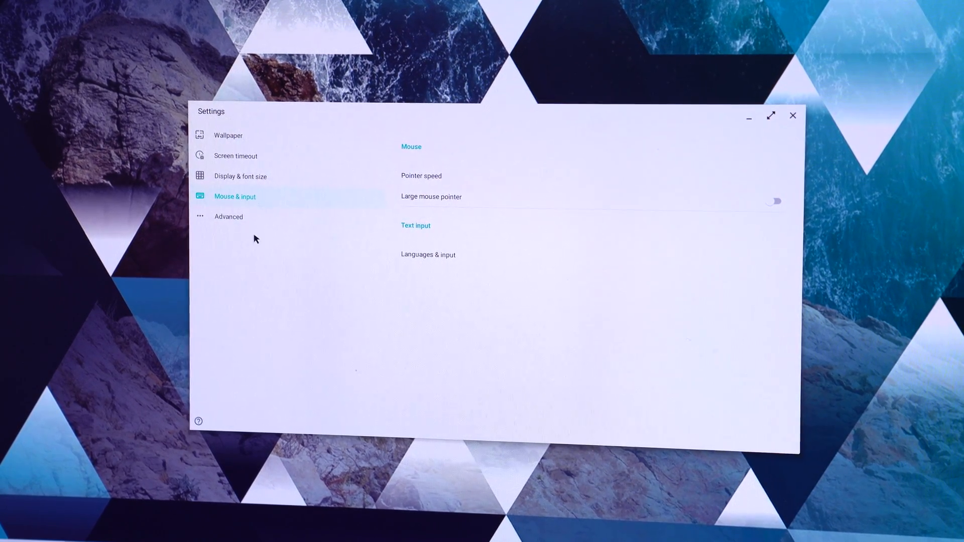
left_click(245, 219)
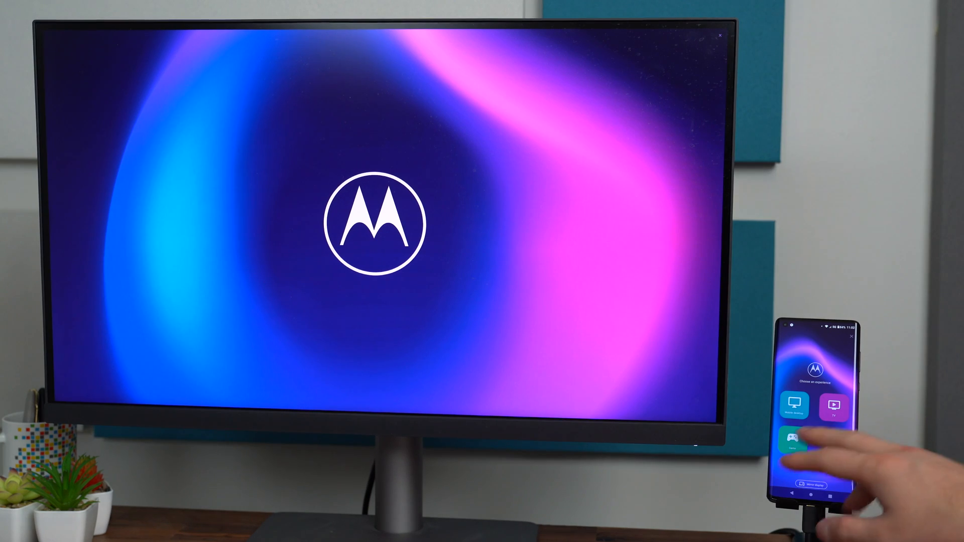
Start the Game experience showing Call of Duty, then return to the experience chooser
left_click(853, 338)
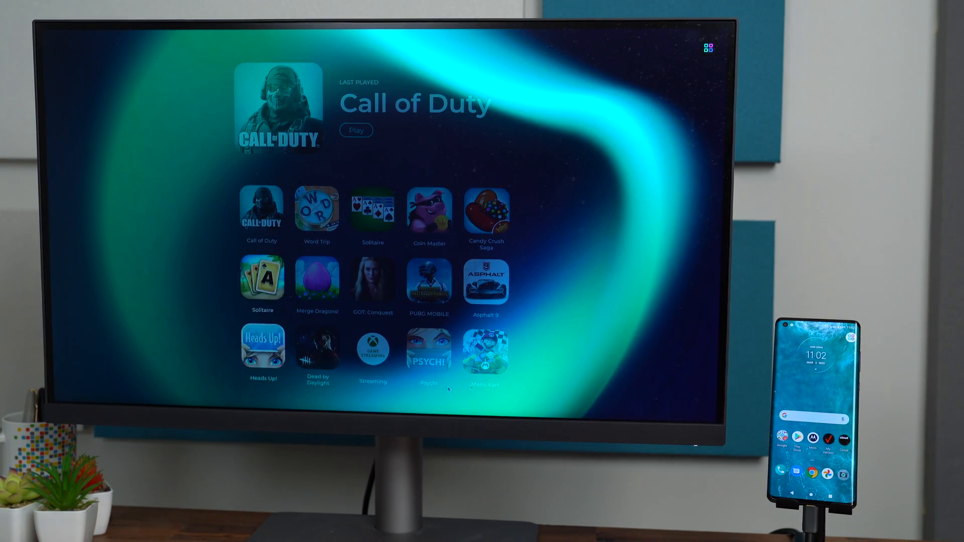
left_click(708, 48)
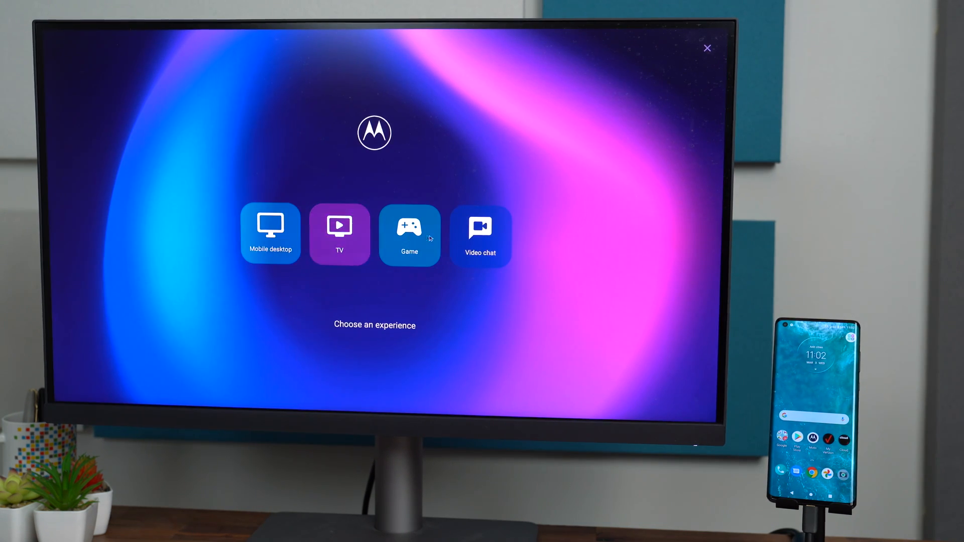
Start the TV experience and launch Netflix to its profile picker
left_click(350, 253)
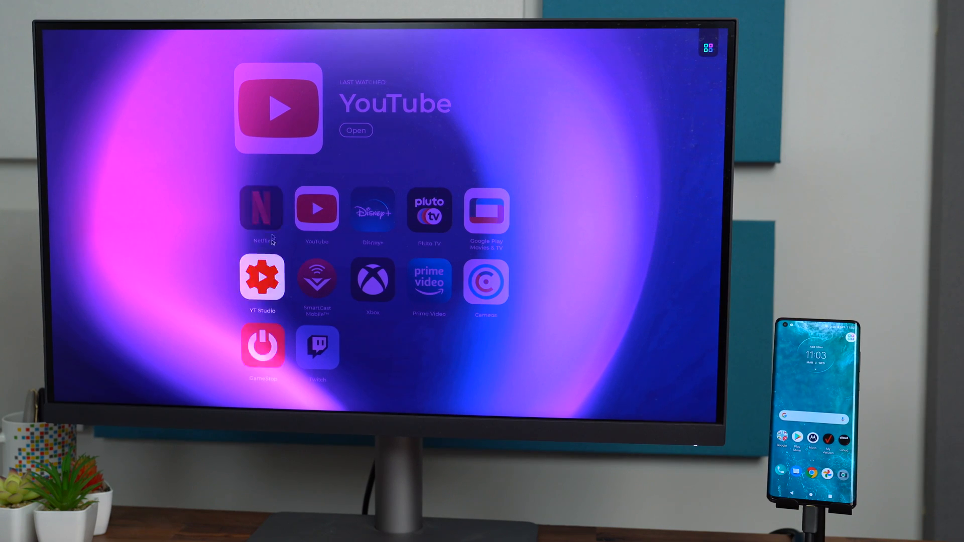
left_click(279, 203)
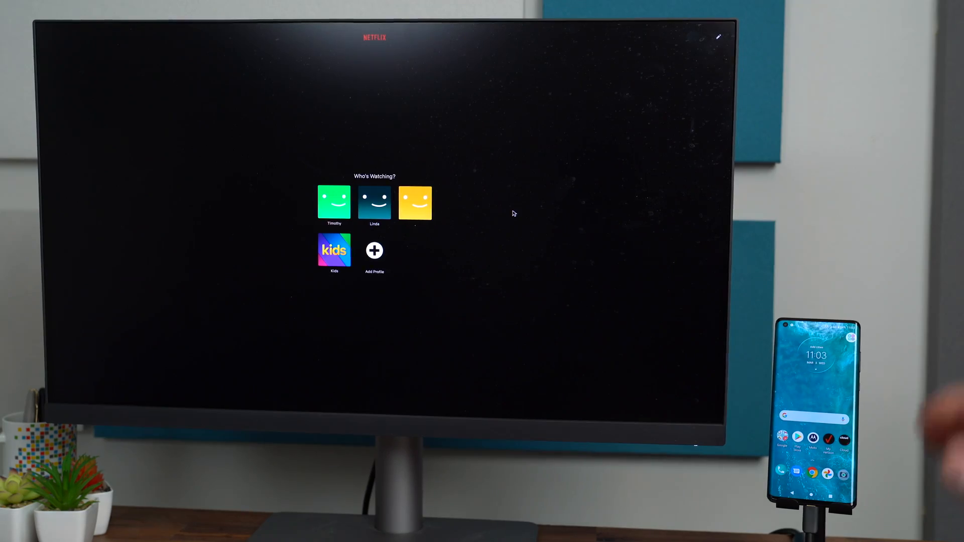
Enter a Netflix profile, switch to YouTube via the launcher, then back out to the experience chooser
left_click(337, 204)
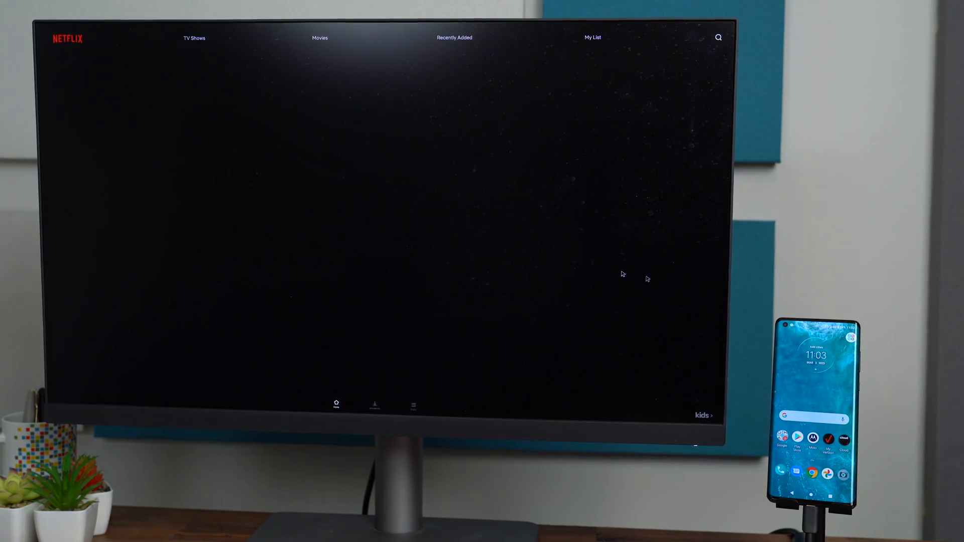
scroll(395, 225, "down", 5)
scroll(396, 225, "down", 3)
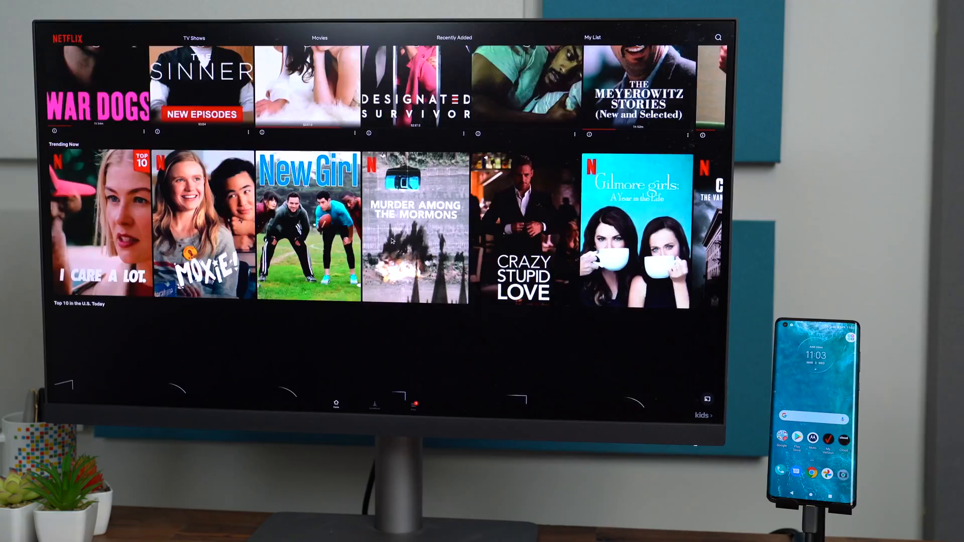
scroll(385, 227, "down", 3)
scroll(373, 231, "down", 3)
scroll(361, 233, "down", 3)
key("super")
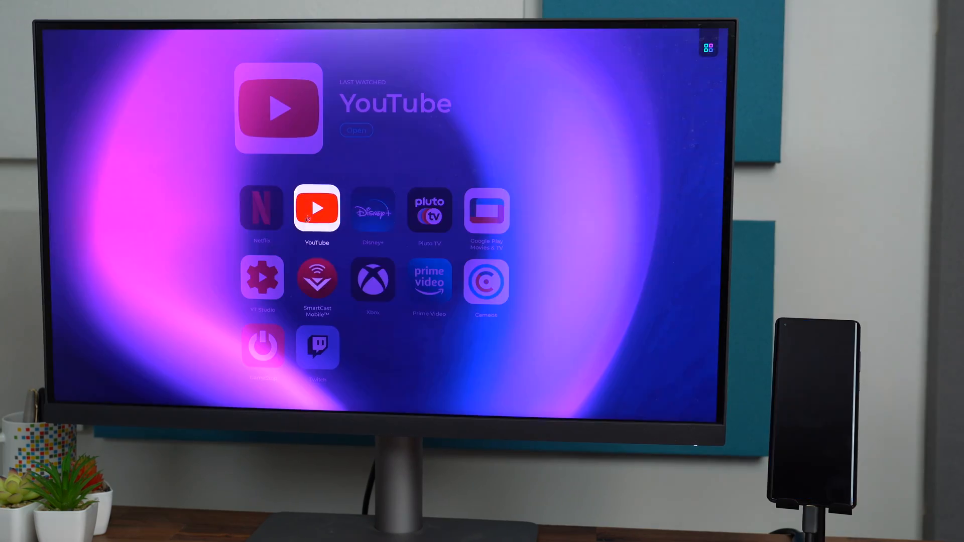
left_click(317, 209)
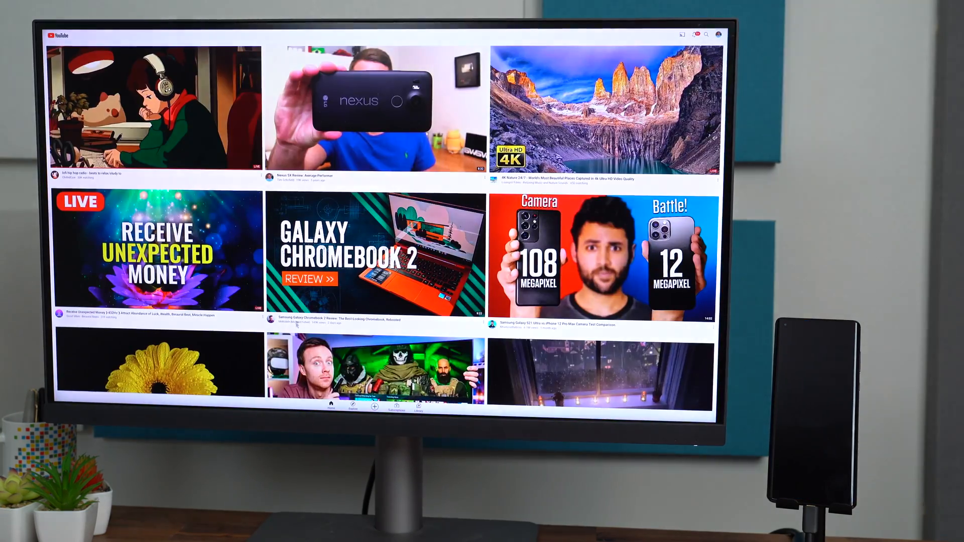
scroll(404, 332, "down", 3)
scroll(362, 324, "down", 5)
scroll(317, 312, "down", 3)
scroll(318, 311, "down", 5)
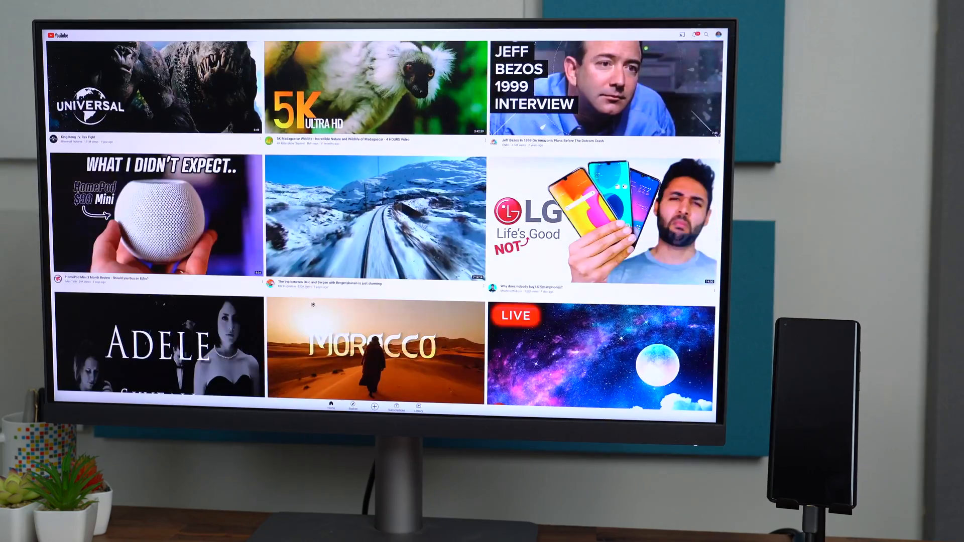
scroll(317, 311, "down", 3)
scroll(317, 311, "down", 3)
scroll(319, 316, "down", 3)
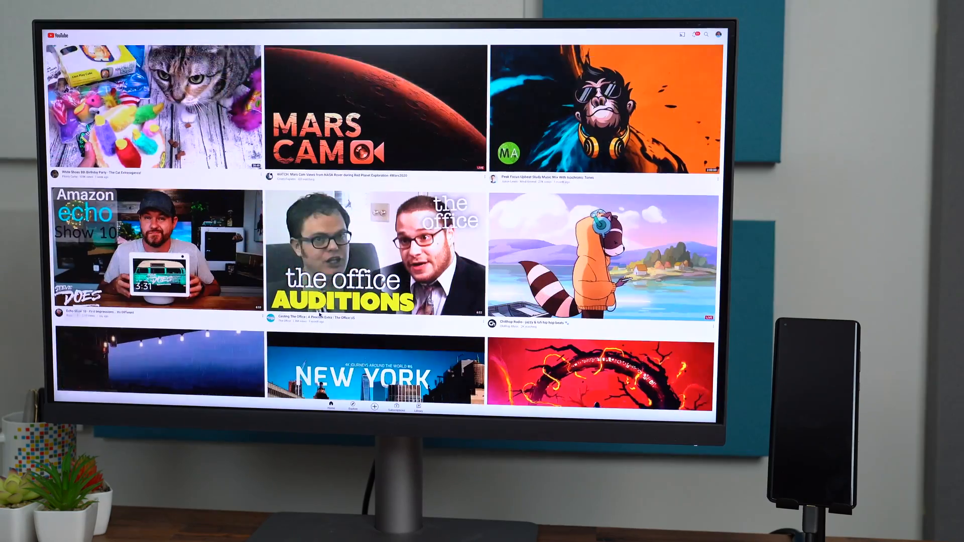
scroll(318, 315, "up", 5)
scroll(318, 315, "up", 2)
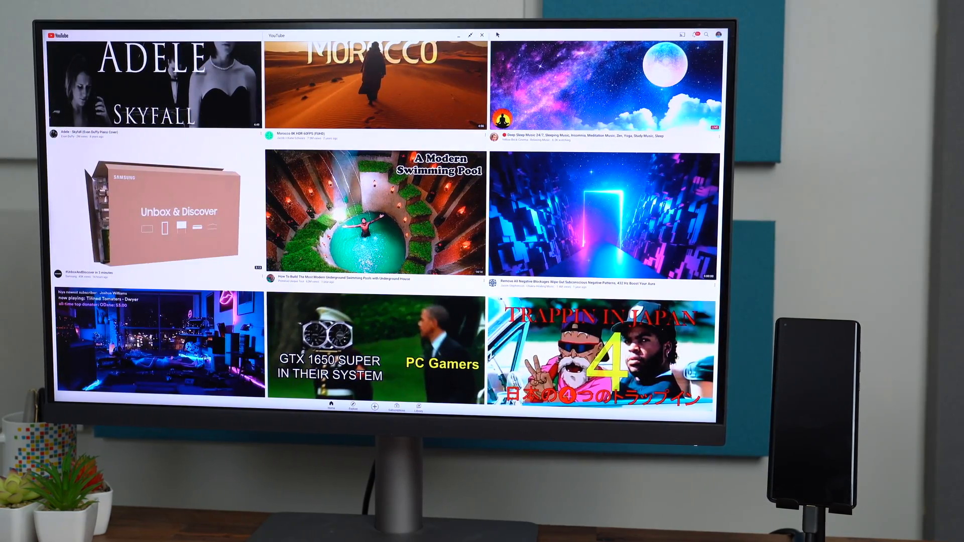
key("Escape")
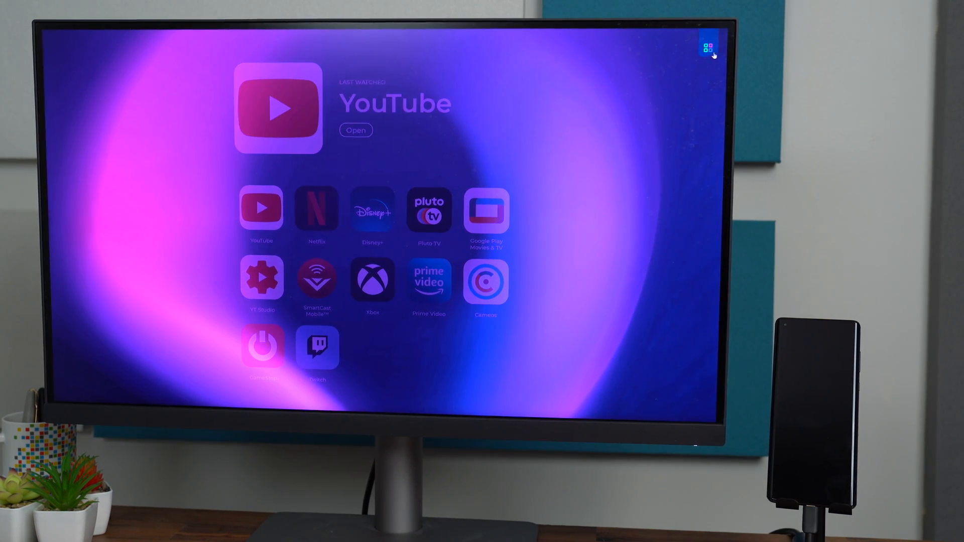
key("Escape")
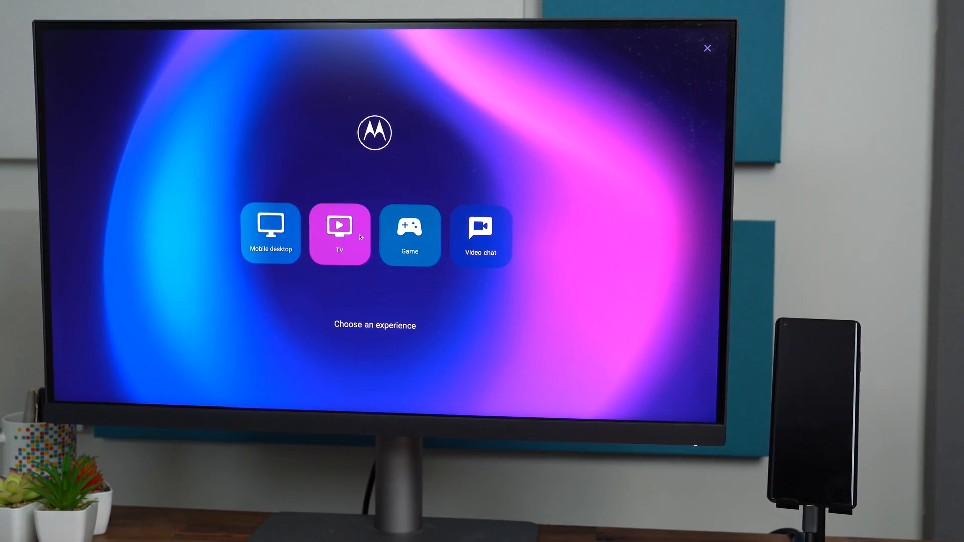
Start the Game experience, showing the game launcher with Call of Duty last played
left_click(416, 239)
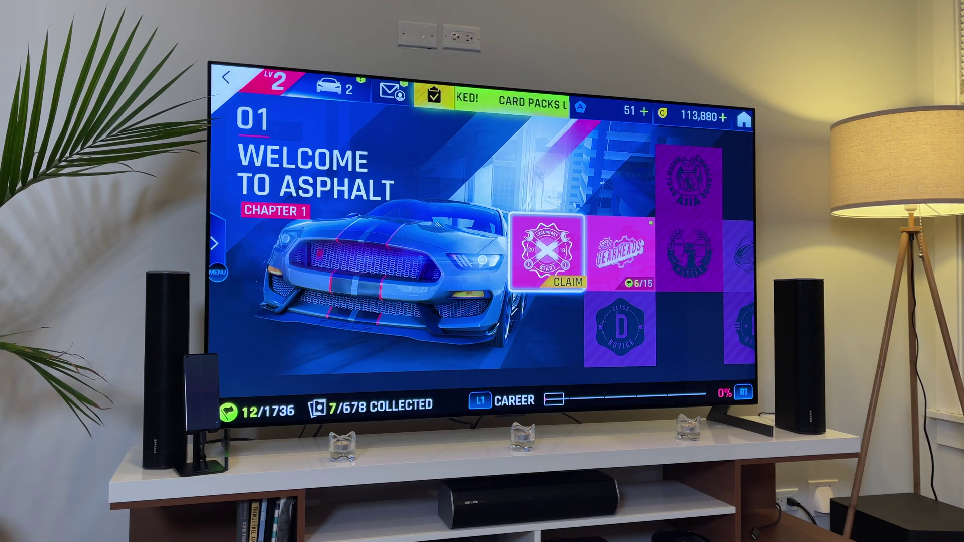
Choose the Gearheads season and select event 05, the San Francisco time attack
key("Right")
key("Return")
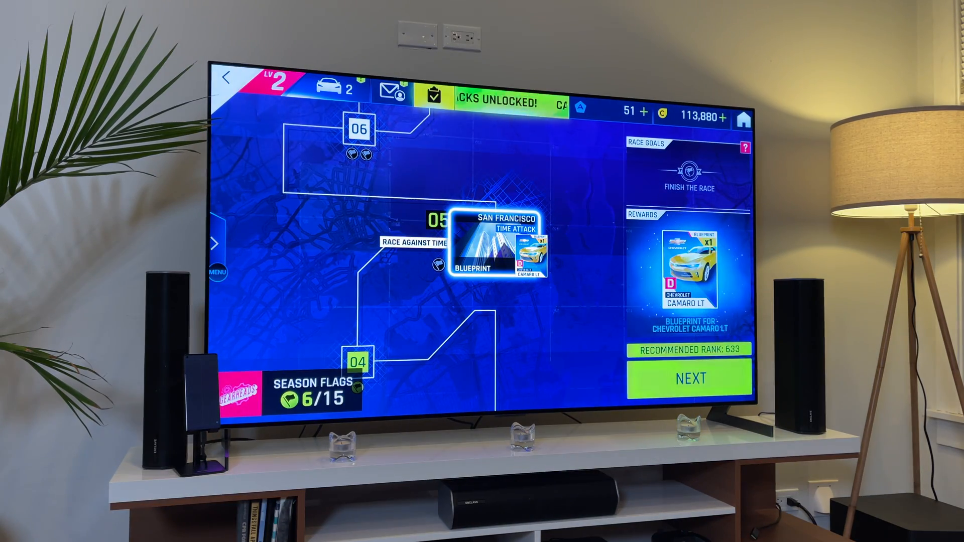
key("Down")
key("Up")
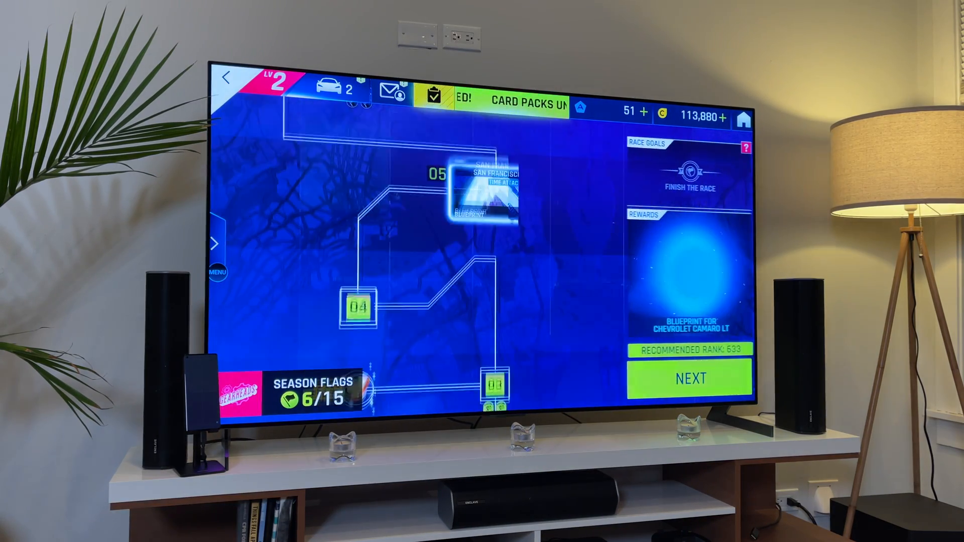
key("Return")
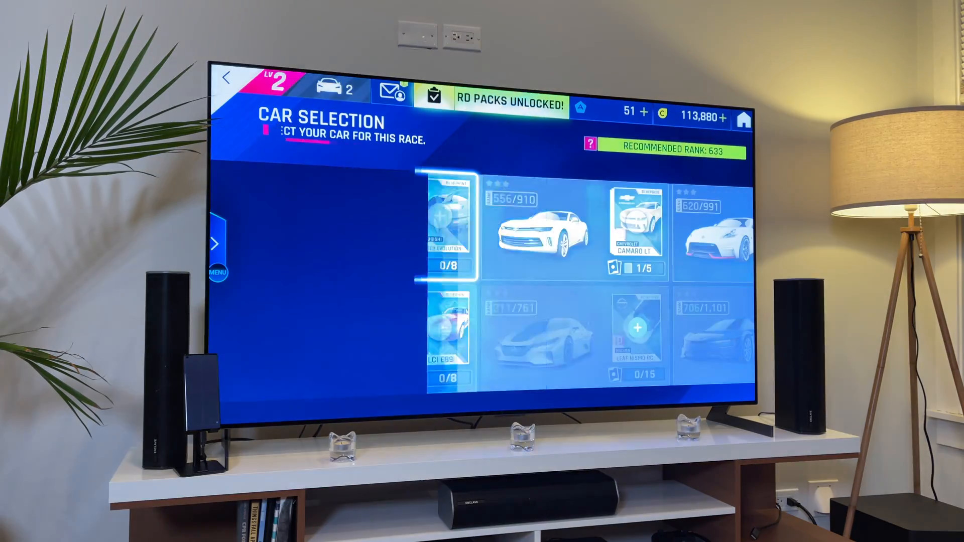
Pick the BMW Z4 LCI E89 and start loading the race
key("Down")
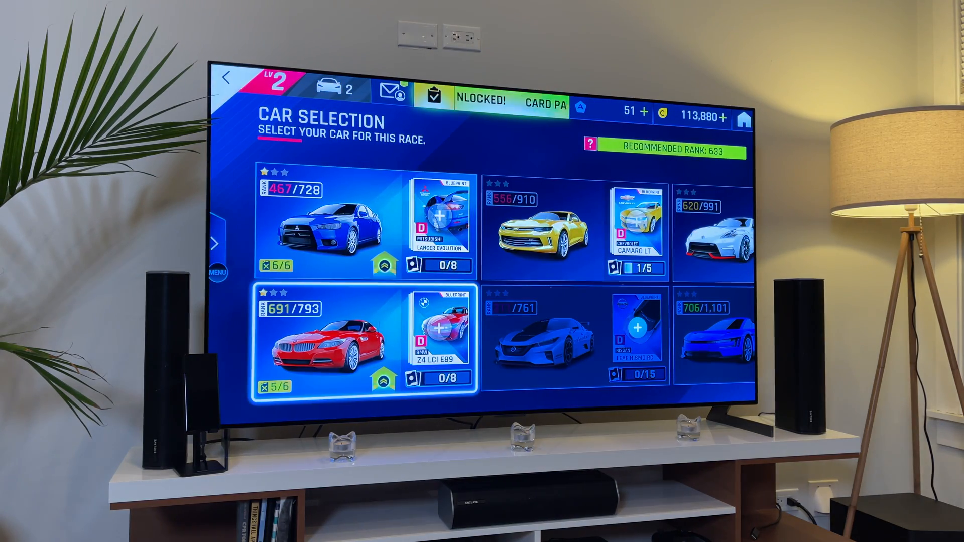
key("Return")
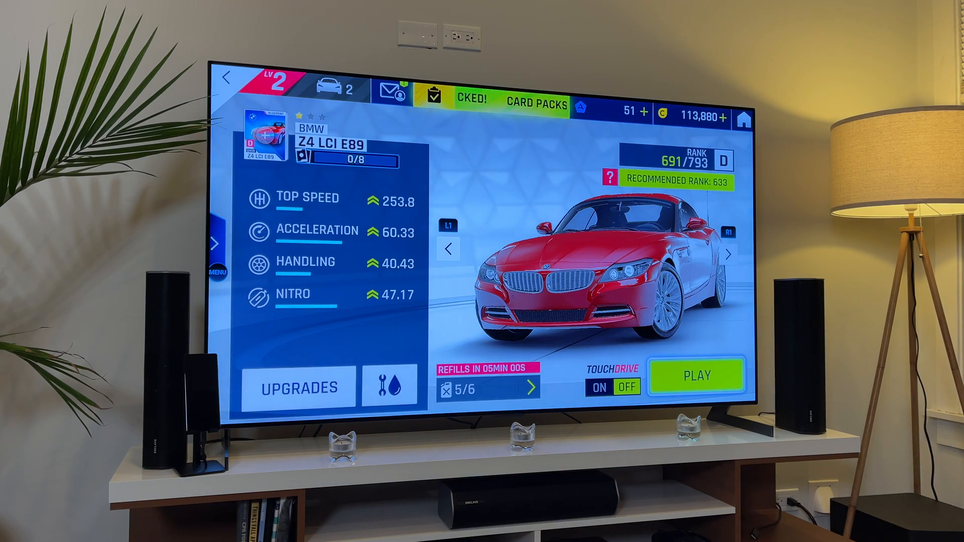
key("Return")
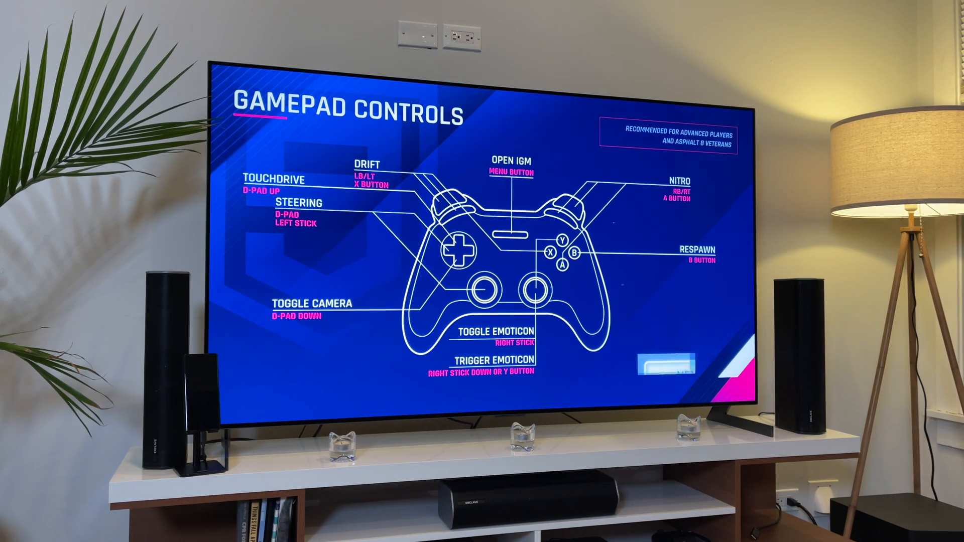
Advance past the gamepad controls page and drive the race to a 1st-place 01:49.363 finish
key("Return")
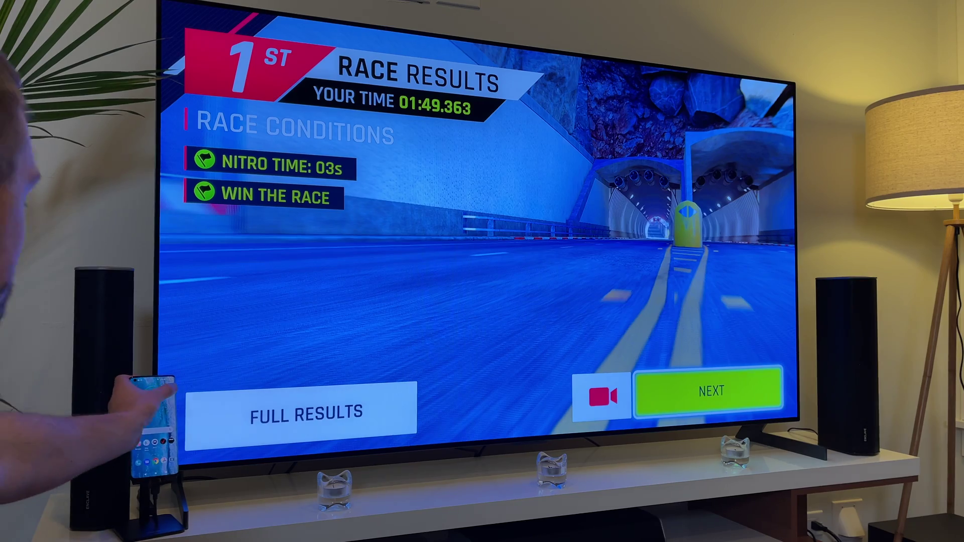
From the phone, exit the game, briefly try Mobile desktop and Video chat, ending at the chooser
left_click(155, 421)
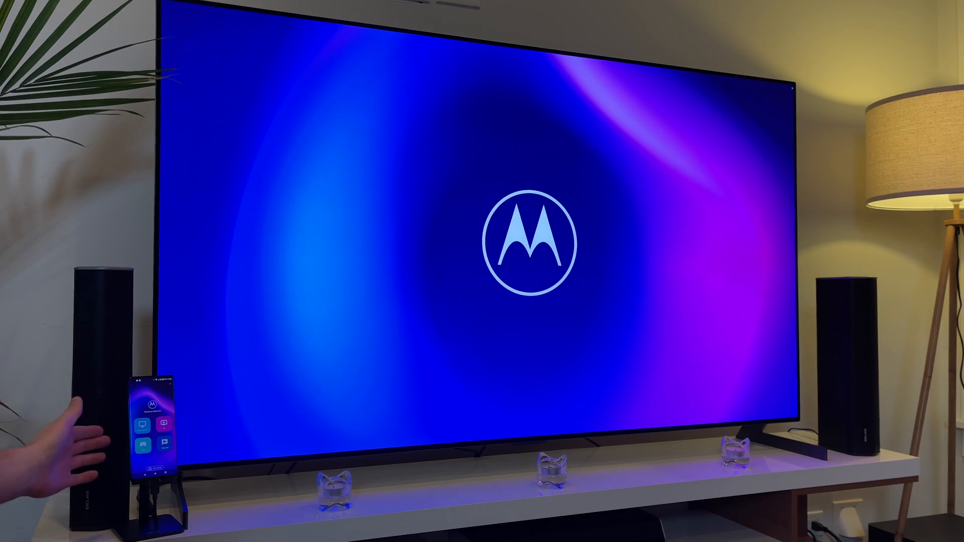
left_click(142, 424)
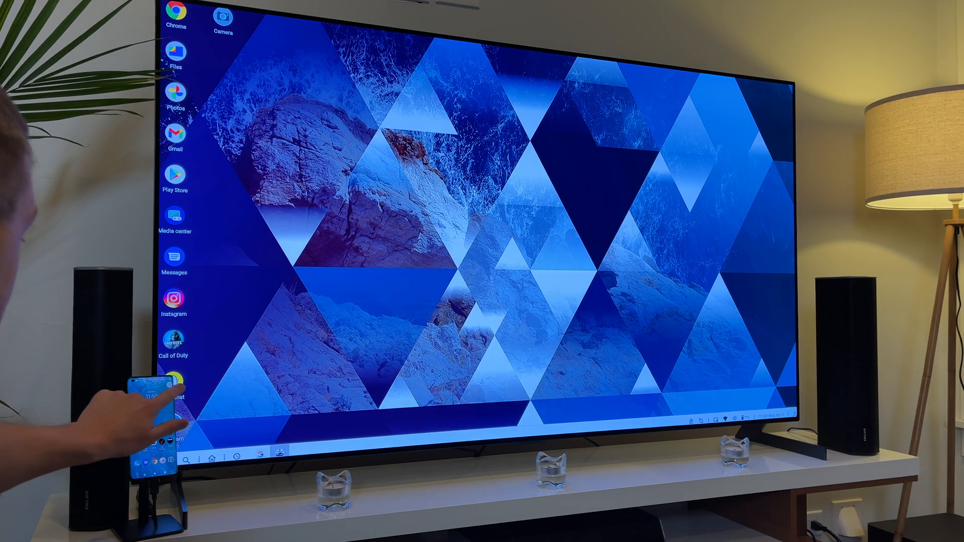
left_click(155, 422)
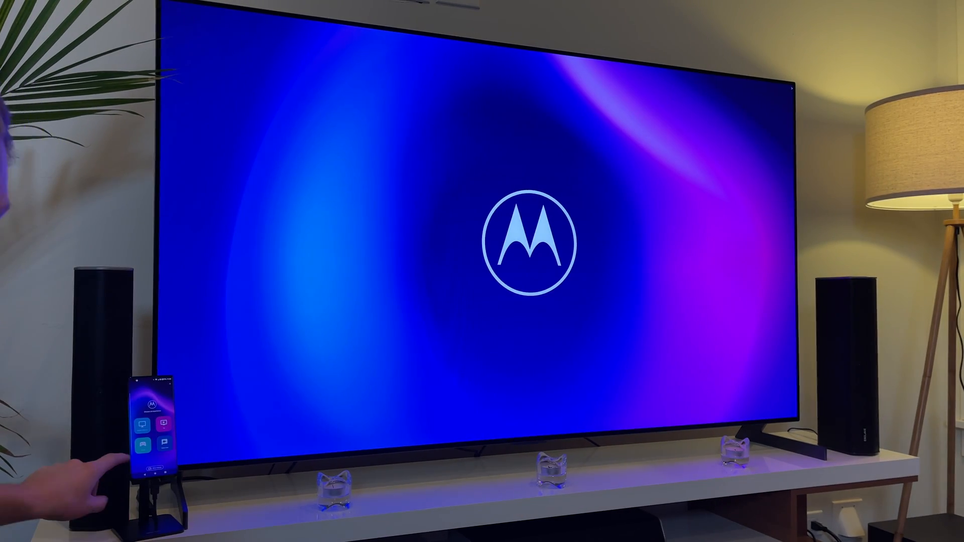
left_click(142, 424)
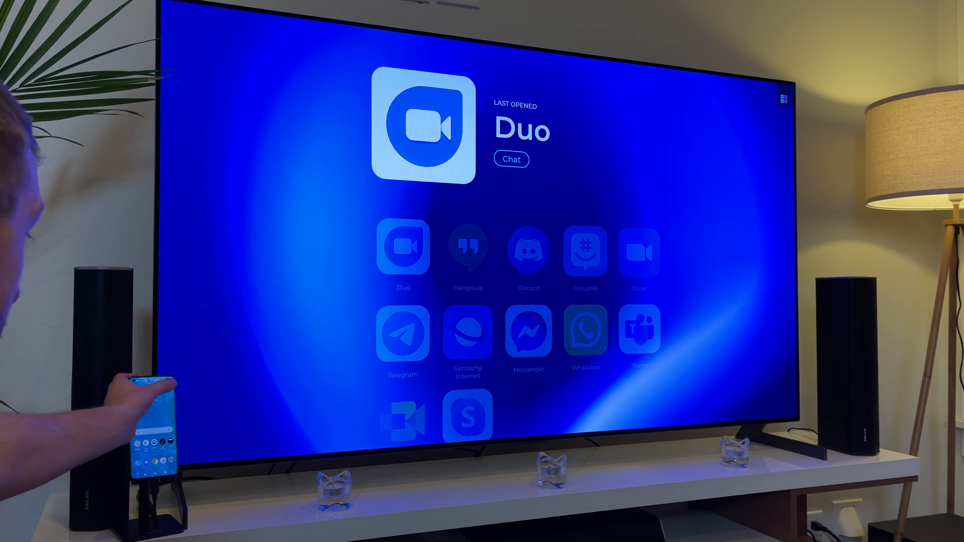
left_click(136, 404)
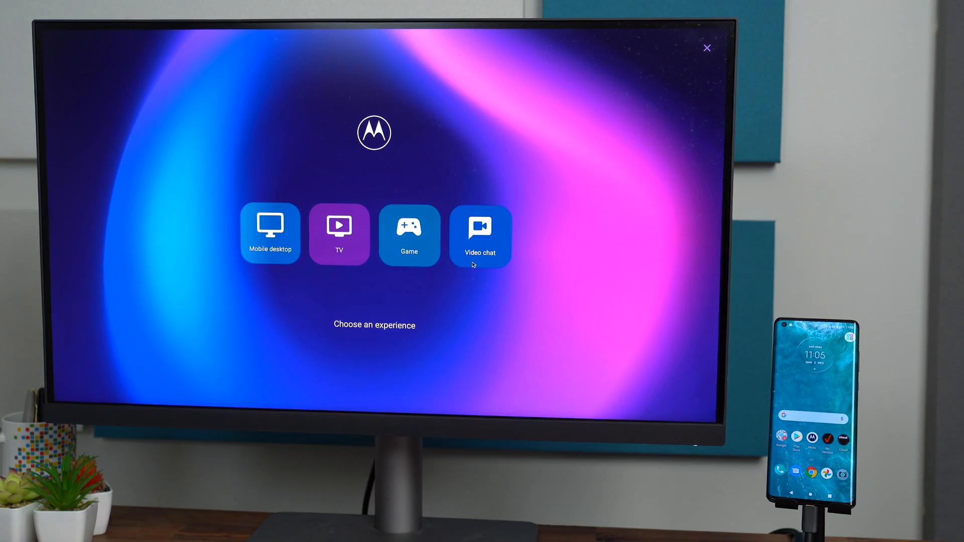
Open the Video chat experience and start Duo, showing the live camera self-preview
left_click(488, 239)
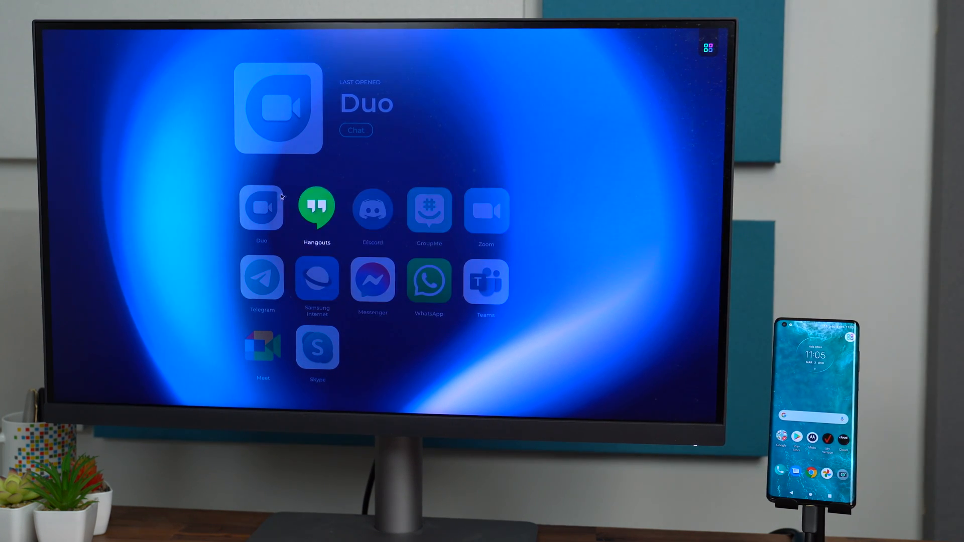
left_click(712, 54)
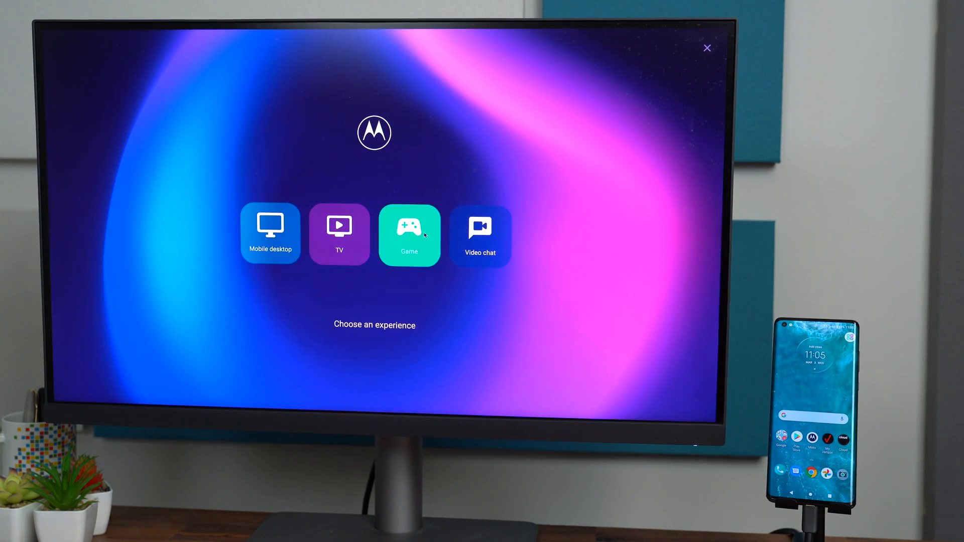
left_click(487, 238)
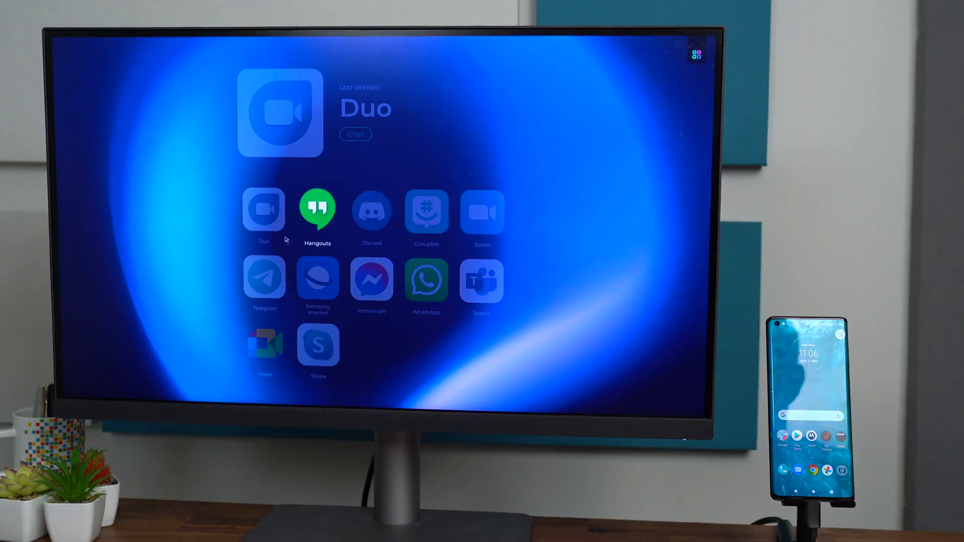
left_click(273, 221)
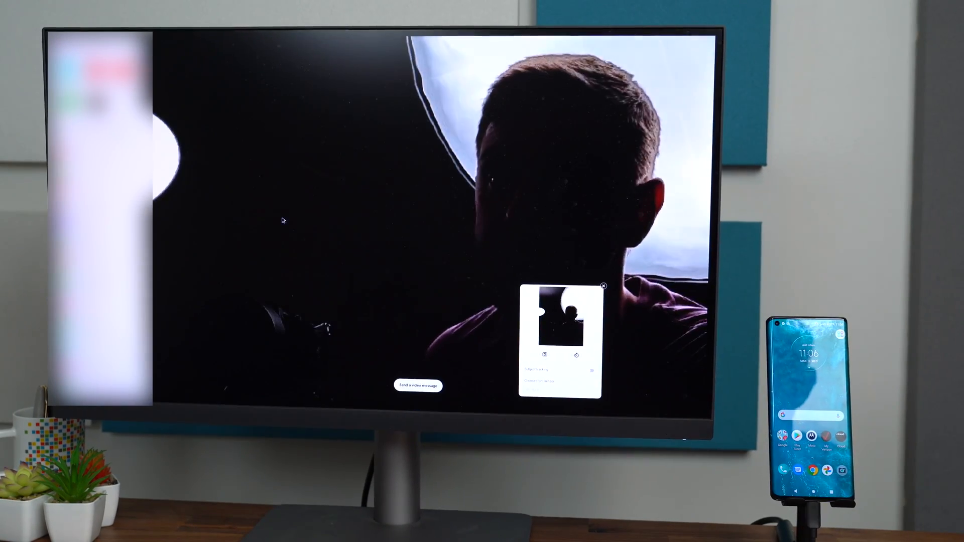